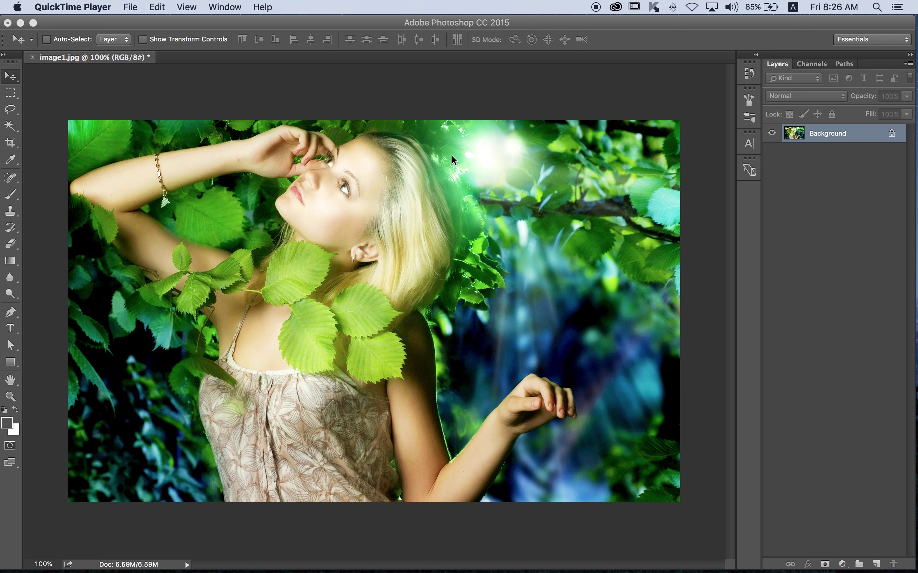
Bring the Photoshop window showing image1.jpg to the front
left_click(428, 169)
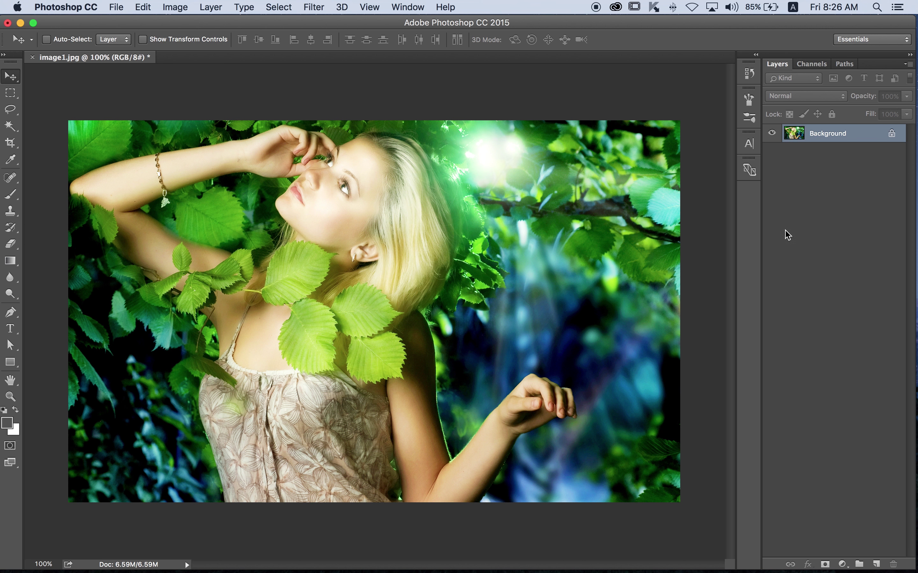
Try a darkening Curves adjustment on the image, then dismiss it
key("super+m")
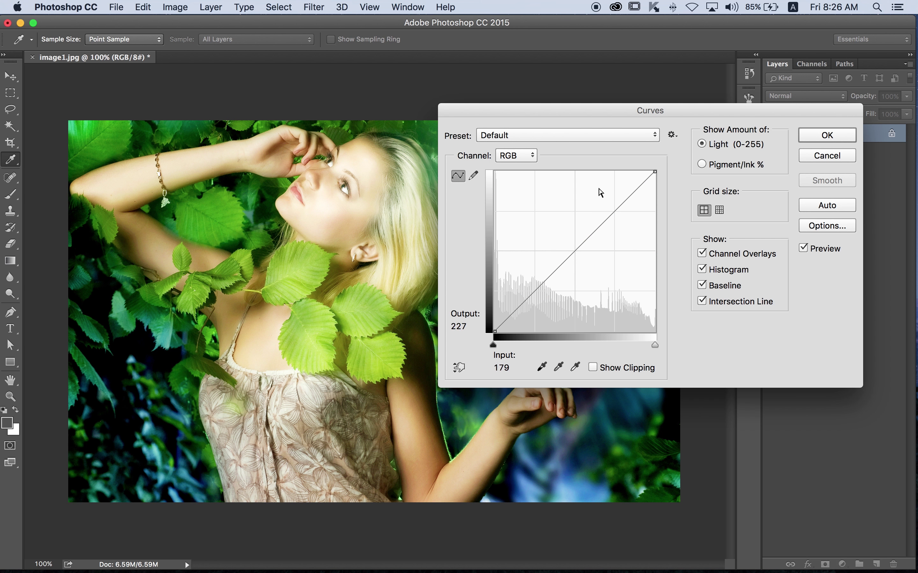
left_click_drag(580, 251, 590, 261)
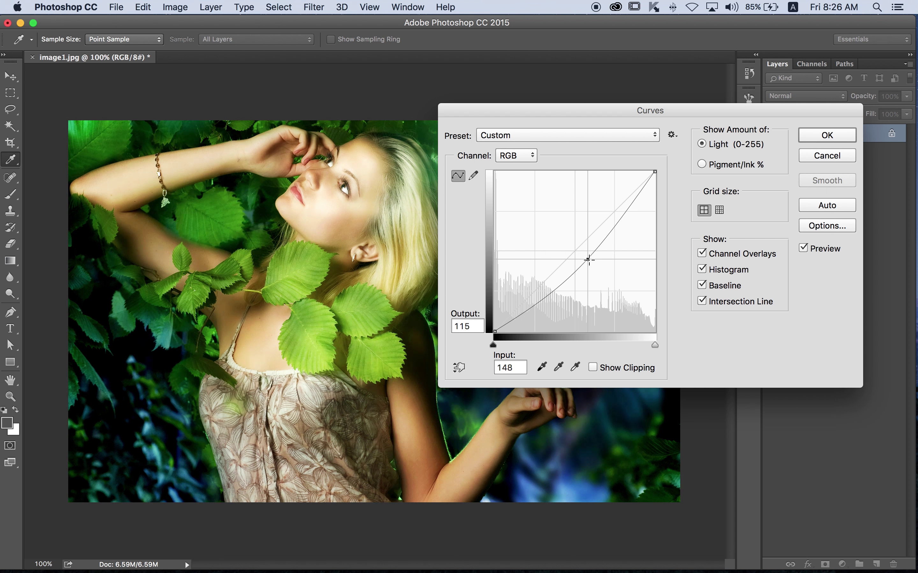
left_click(819, 140)
Duplicate Background twice, naming the lower copy S and the top copy M
left_click_drag(806, 135, 875, 564)
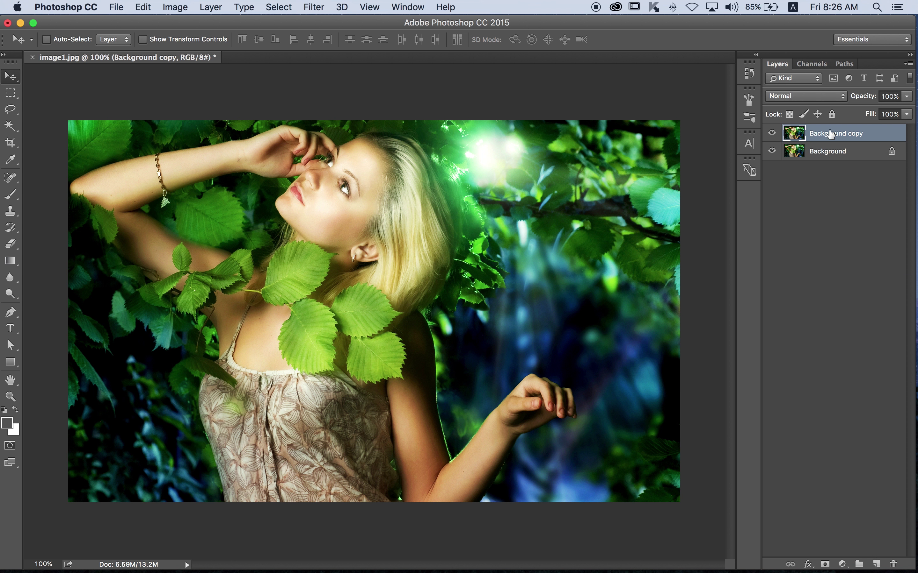
left_click_drag(830, 134, 875, 564)
double_click(830, 151)
type("S")
double_click(837, 136)
type("m")
key("Return")
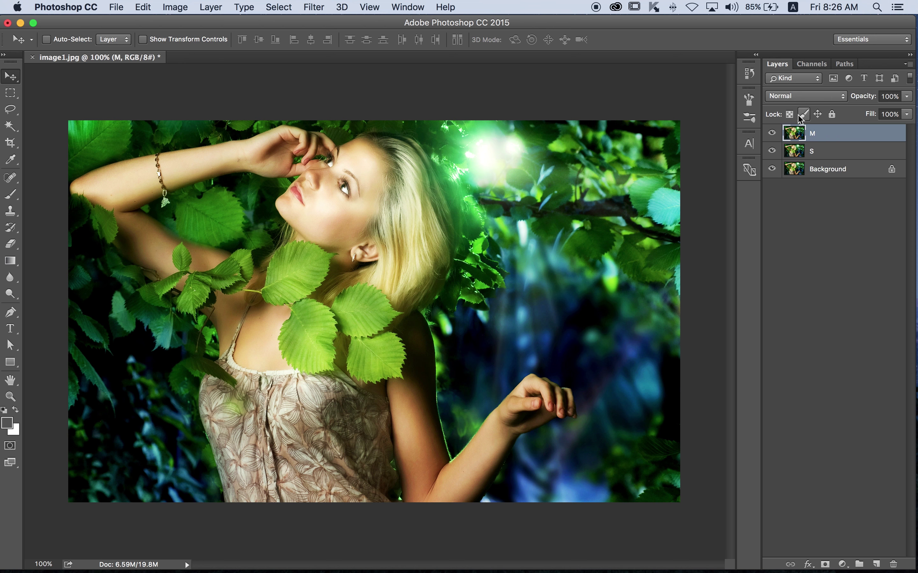
Set layer S to Screen and fill its new layer mask via Apply Image
left_click(772, 133)
left_click(811, 151)
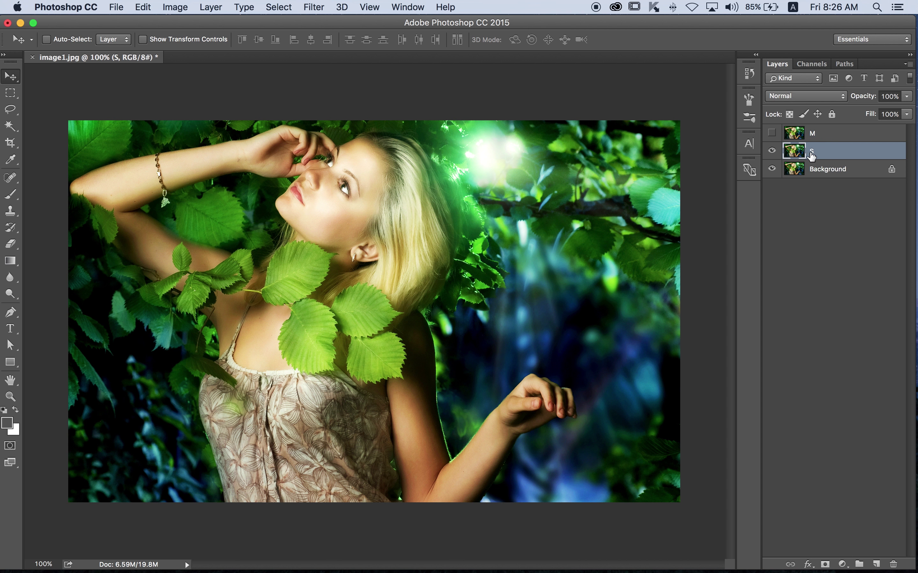
left_click(797, 97)
left_click(784, 186)
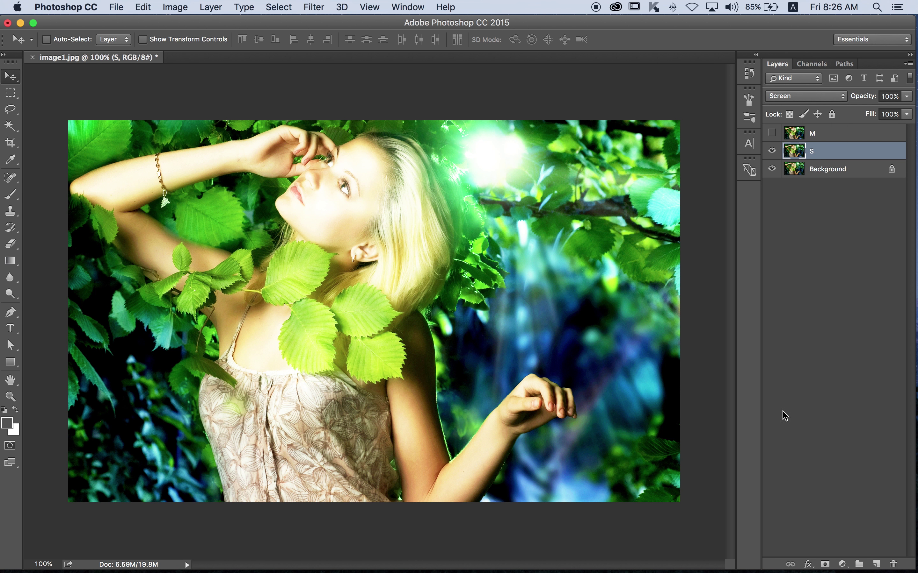
left_click(825, 564)
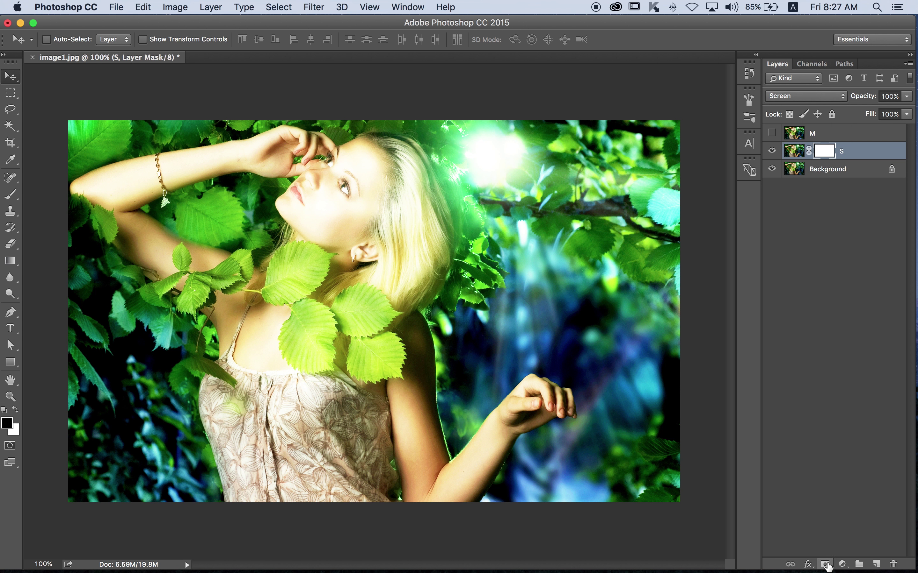
left_click(170, 8)
left_click(212, 203)
left_click(572, 211)
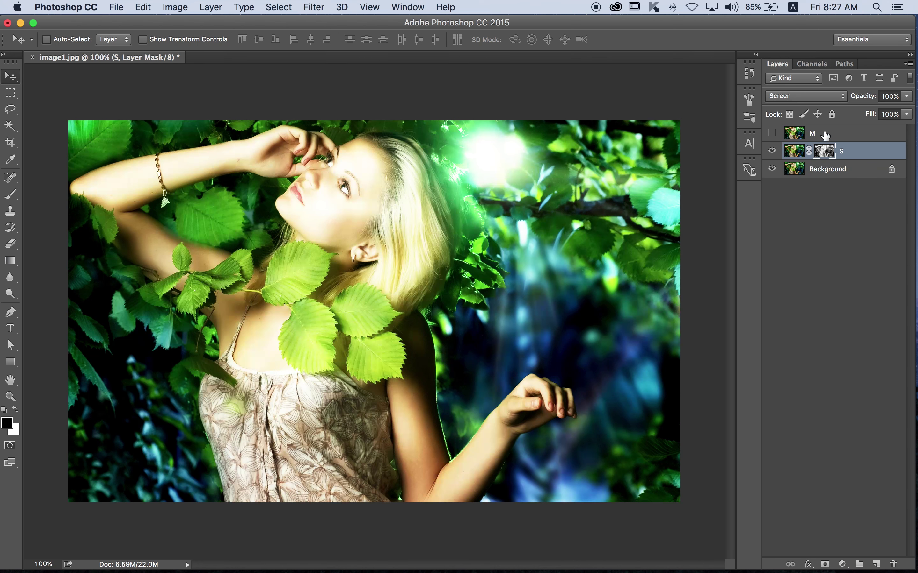
Set layer M to Multiply with an Apply Image mask, then select M and S
left_click(825, 135)
left_click(772, 133)
left_click(806, 96)
left_click(791, 133)
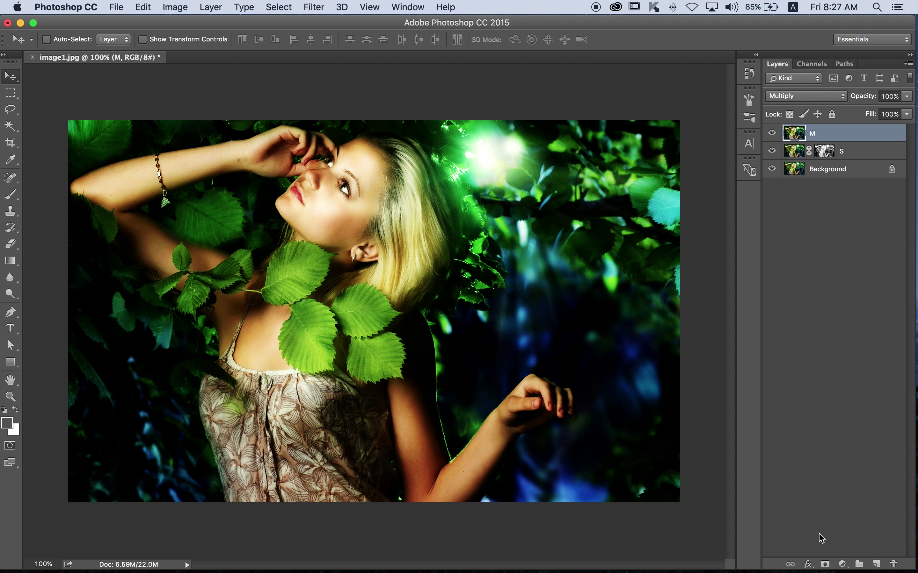
left_click(825, 565)
left_click(175, 7)
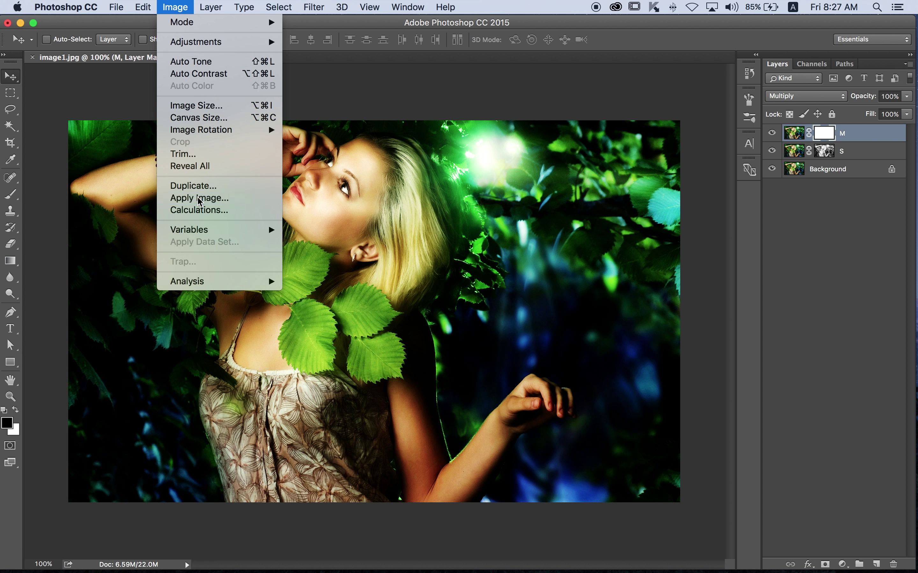
left_click(199, 198)
left_click(572, 213)
left_click(772, 151)
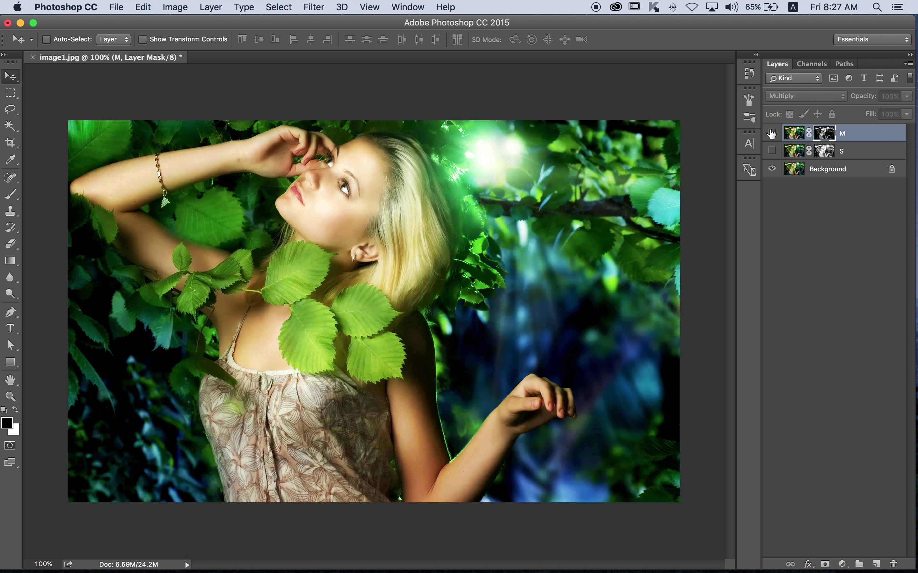
left_click(812, 151, "shift")
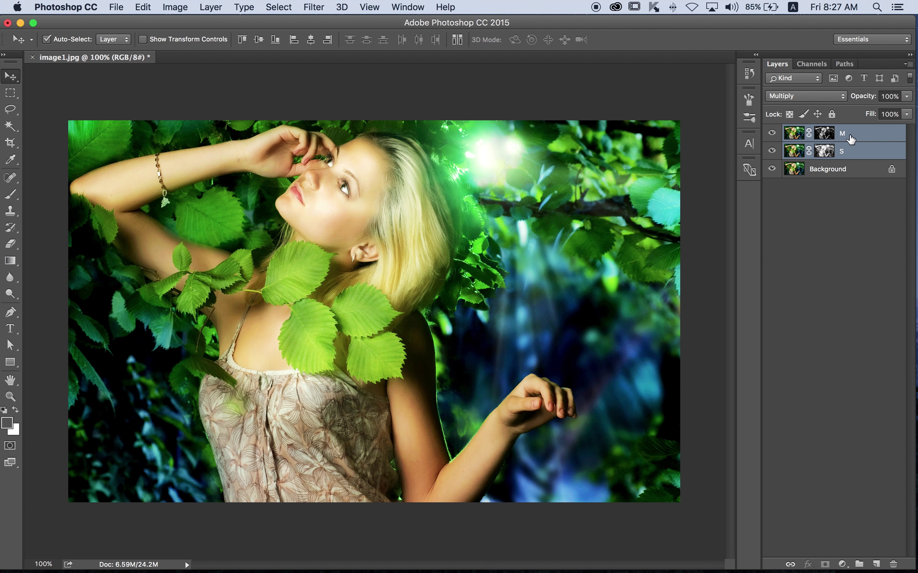
Group M and S into Group 1 and fill its mask using Apply Image
key("super+g")
left_click(771, 132)
left_click(771, 132)
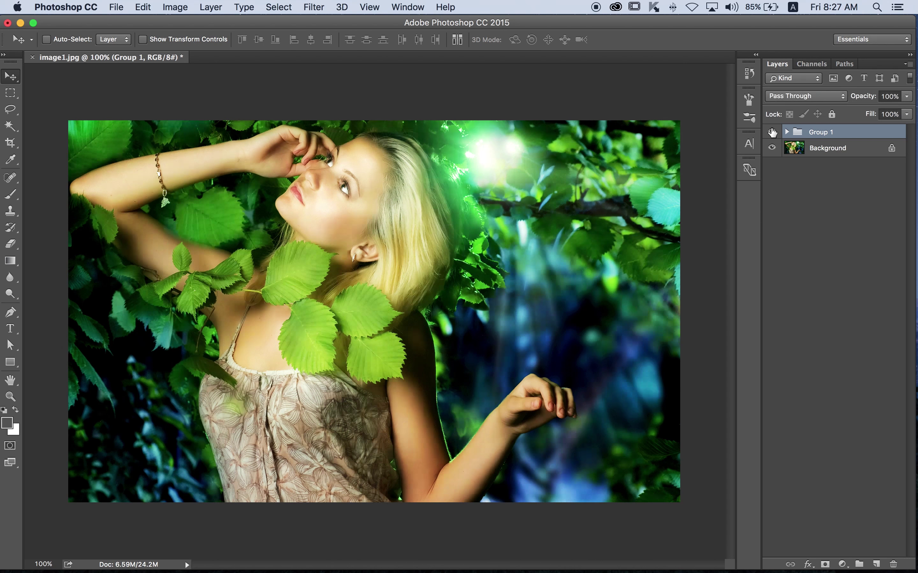
left_click(825, 564)
left_click(176, 7)
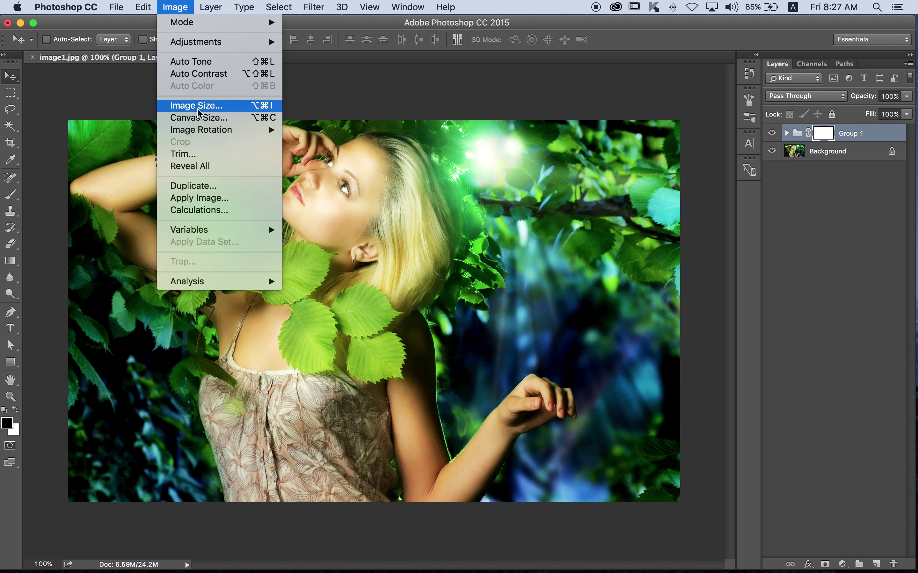
left_click(198, 199)
left_click(562, 213)
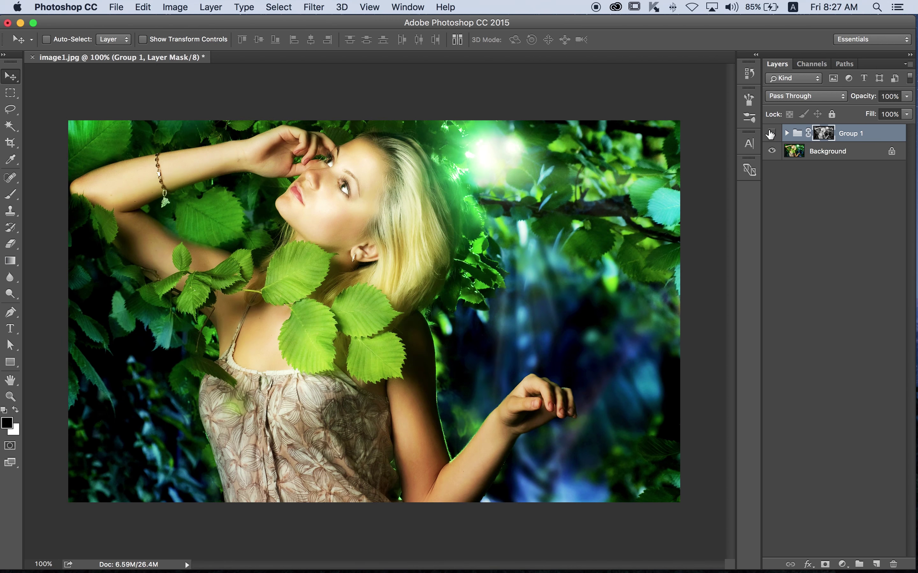
left_click(771, 133)
left_click(770, 133)
left_click(771, 133)
left_click(771, 133)
left_click(860, 138)
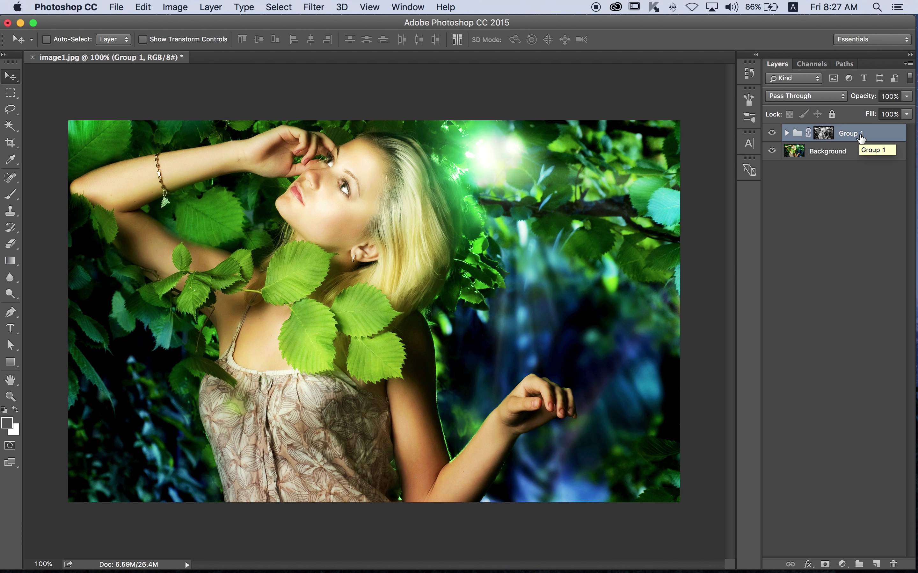
Duplicate the Background layer and stamp all visible layers into a new Layer 1
left_click(852, 150)
key("super+j")
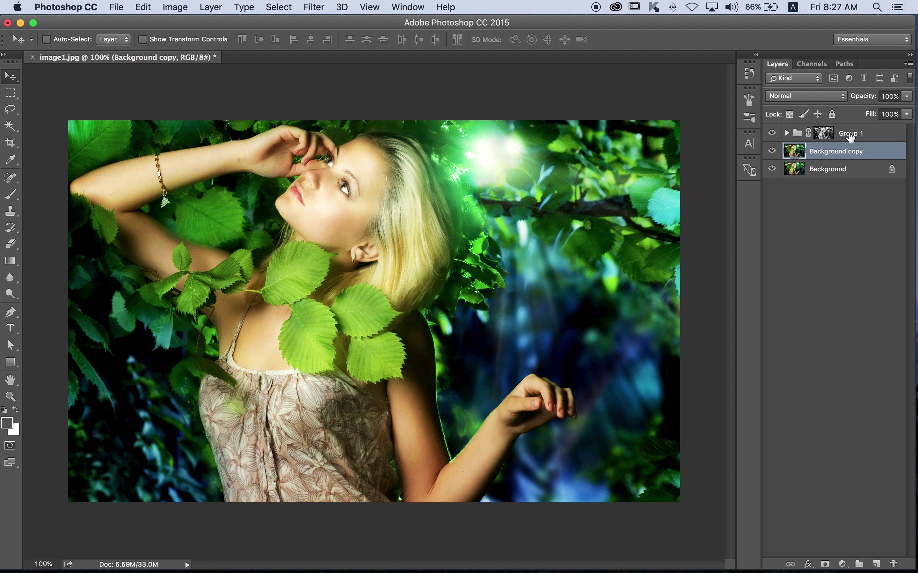
left_click(850, 138, "shift")
key("super+alt+shift+e")
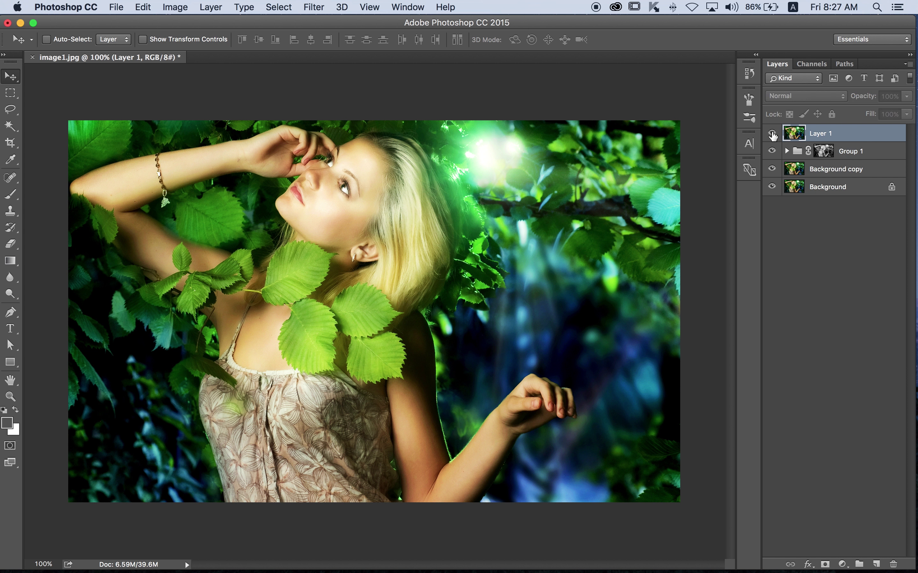
In the Camera Raw filter's HSL panel, shift the Yellows hue toward orange and adjust Aquas hue
left_click(314, 7)
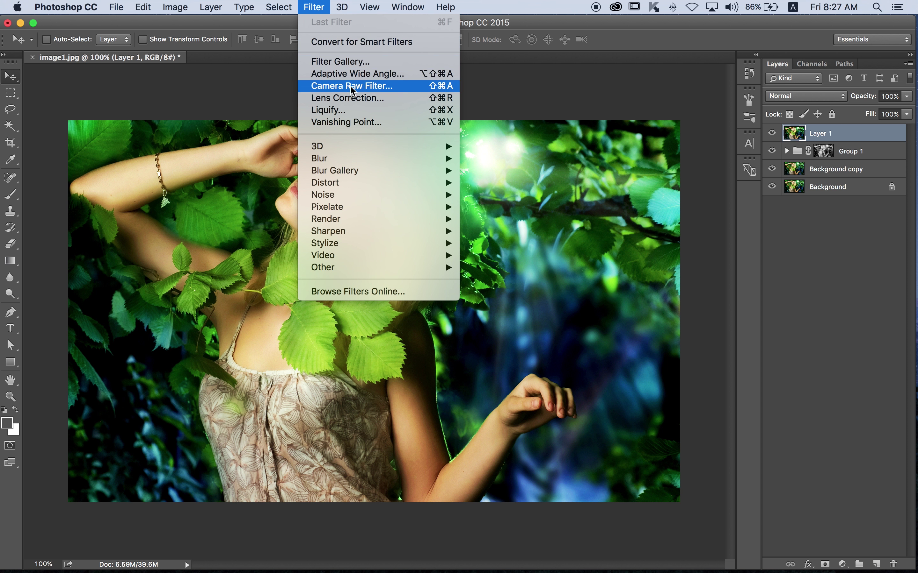
left_click(373, 91)
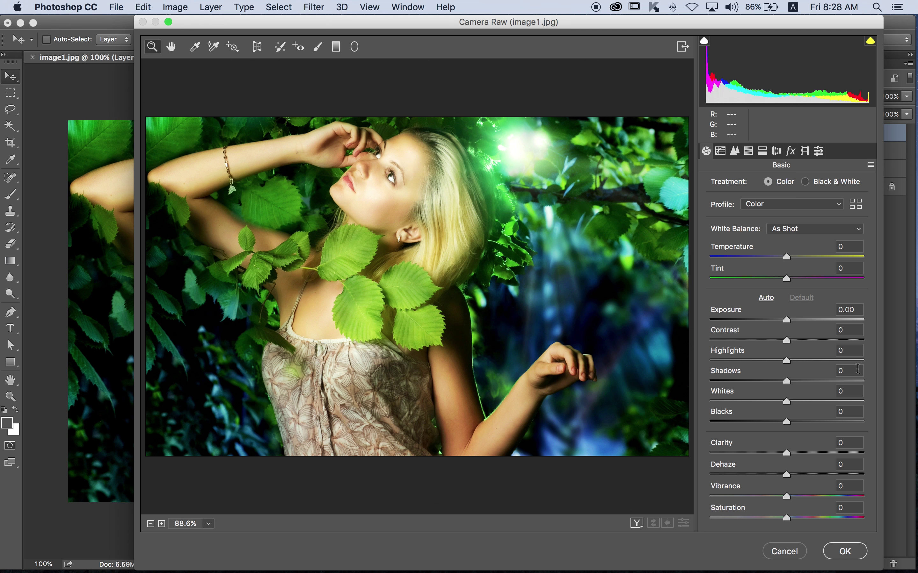
left_click(763, 151)
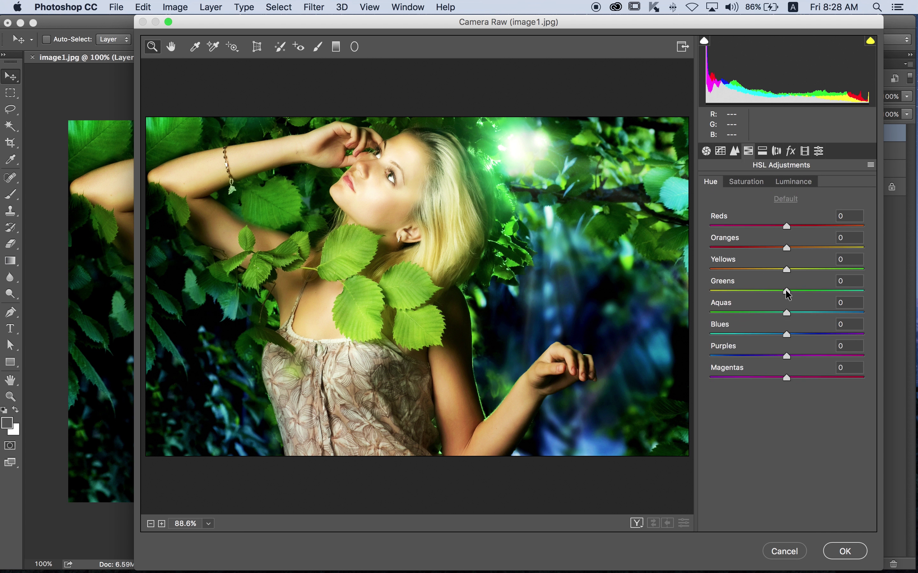
mouse_move(787, 269)
left_mouse_down()
mouse_move(718, 271)
mouse_move(763, 269)
mouse_move(738, 291)
mouse_move(710, 292)
left_mouse_up()
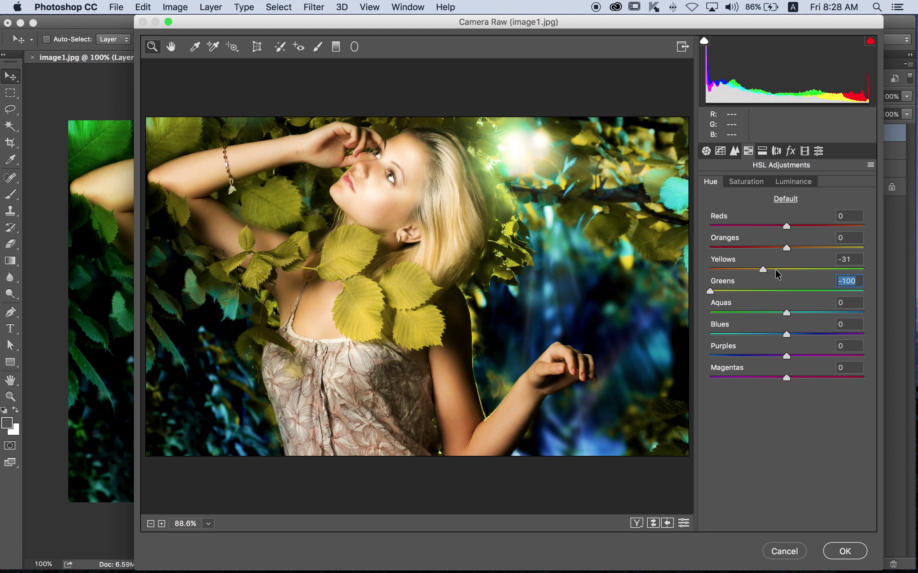
mouse_move(788, 314)
left_mouse_down()
mouse_move(798, 313)
mouse_move(713, 292)
mouse_move(745, 291)
mouse_move(740, 297)
left_mouse_up()
Set Blues and Aquas saturation to -100, lower Greens saturation, and Greens luminance to about -49
left_click(745, 182)
left_click_drag(787, 254, 737, 290)
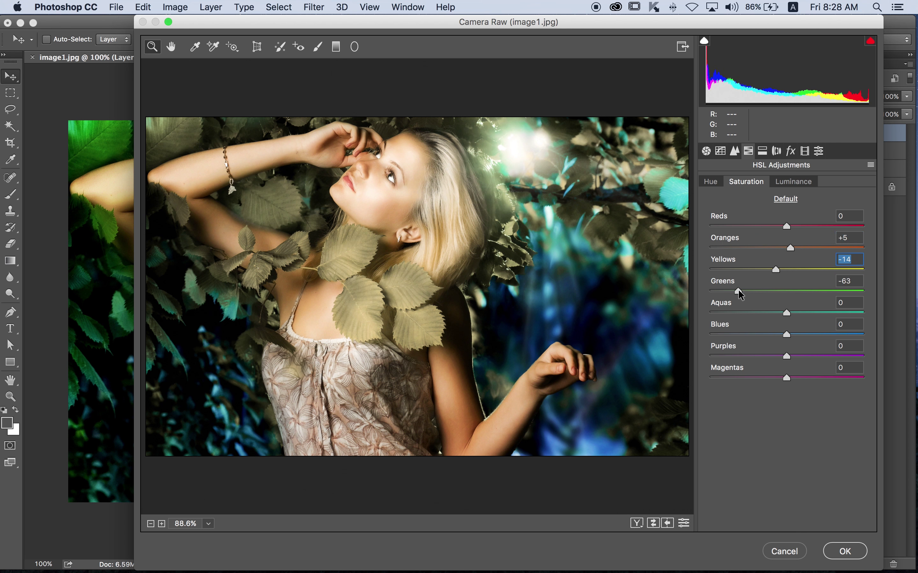
left_click_drag(786, 336, 709, 336)
left_click_drag(786, 314, 703, 315)
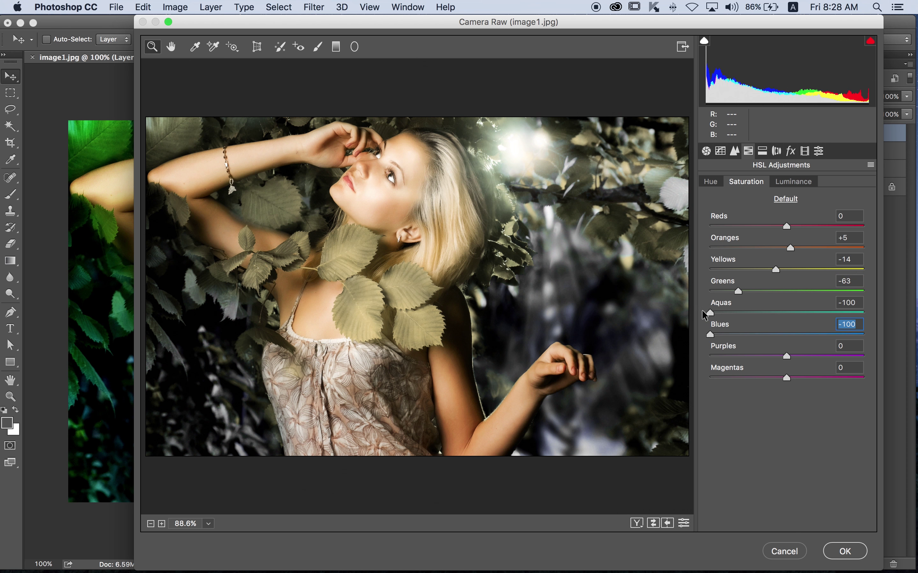
left_click(793, 182)
mouse_move(787, 291)
left_mouse_down()
mouse_move(752, 292)
mouse_move(772, 271)
left_mouse_up()
In Calibration, set Blue Primary Saturation +25, Green Primary Hue -3 and Shadows Tint -26
left_click(805, 151)
left_click_drag(785, 398, 806, 418)
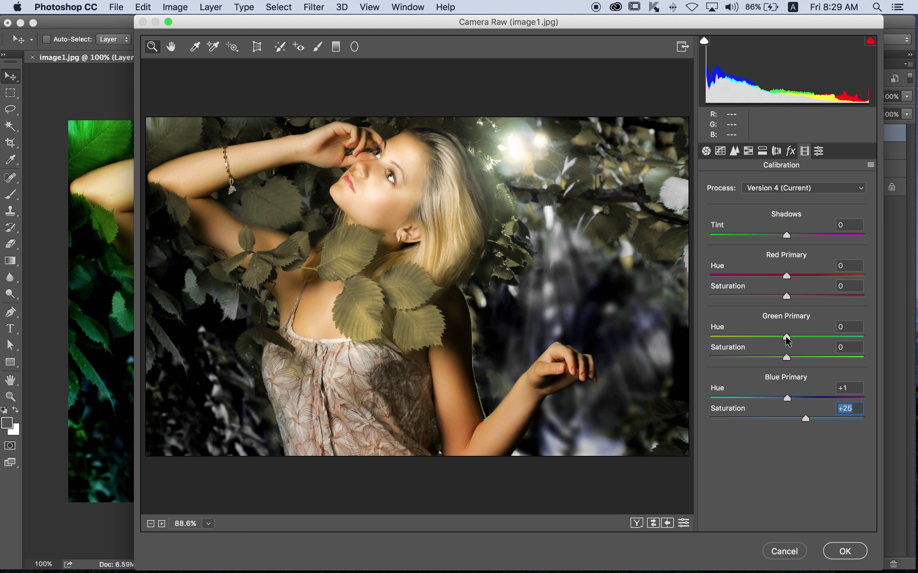
left_click_drag(788, 337, 784, 338)
left_click_drag(787, 236, 735, 243)
Lower the tone curve Highlights to -20 and apply the Camera Raw grade
left_click(748, 151)
left_click(722, 151)
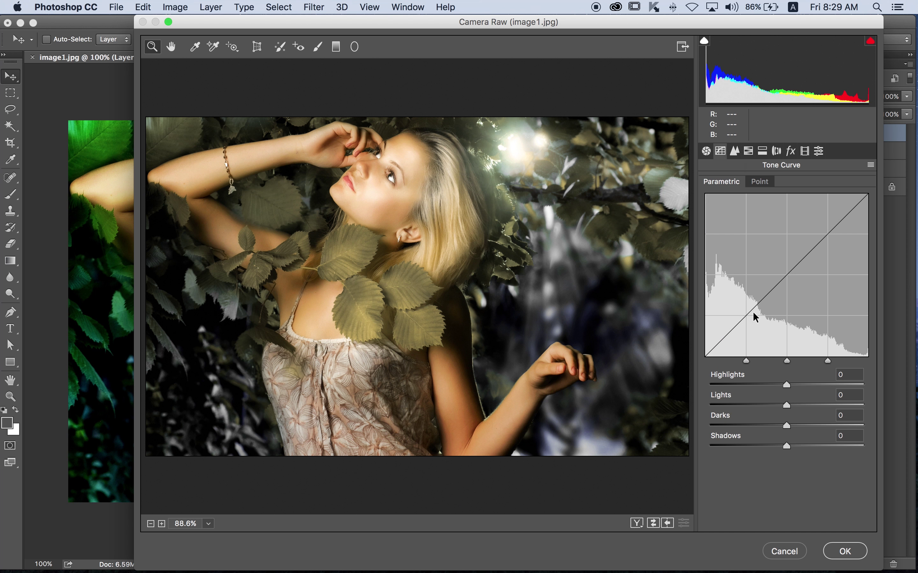
mouse_move(780, 386)
left_mouse_down()
mouse_move(750, 385)
mouse_move(771, 386)
mouse_move(772, 407)
mouse_move(785, 407)
mouse_move(780, 428)
left_mouse_up()
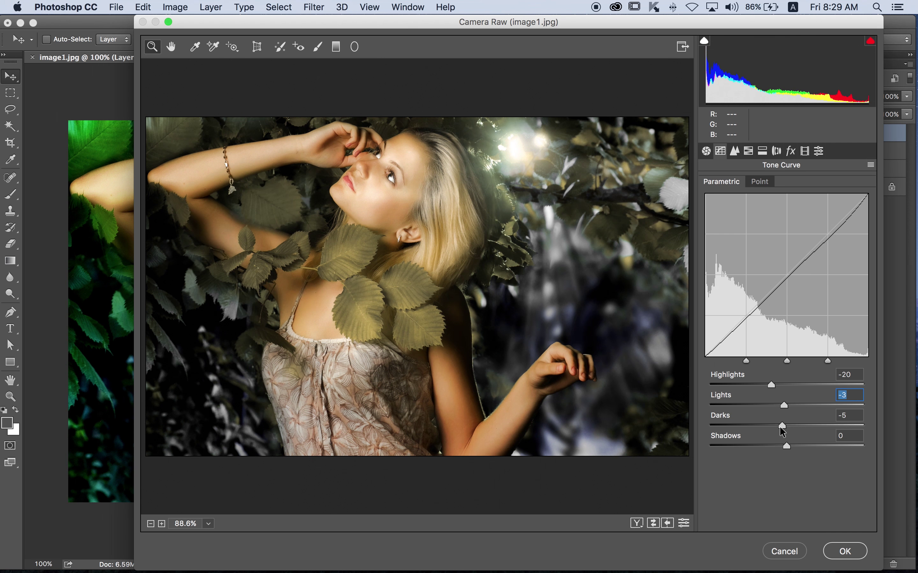
left_click(845, 552)
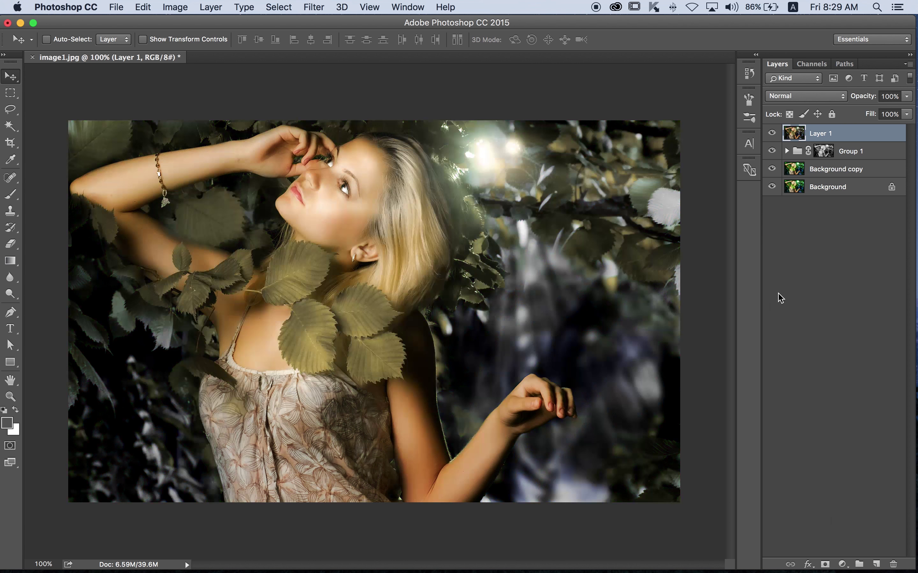
Add a Color Lookup layer using HorrorBlue.3DL and set its opacity to 72%
left_click(772, 133)
left_click(772, 133)
left_click(842, 564)
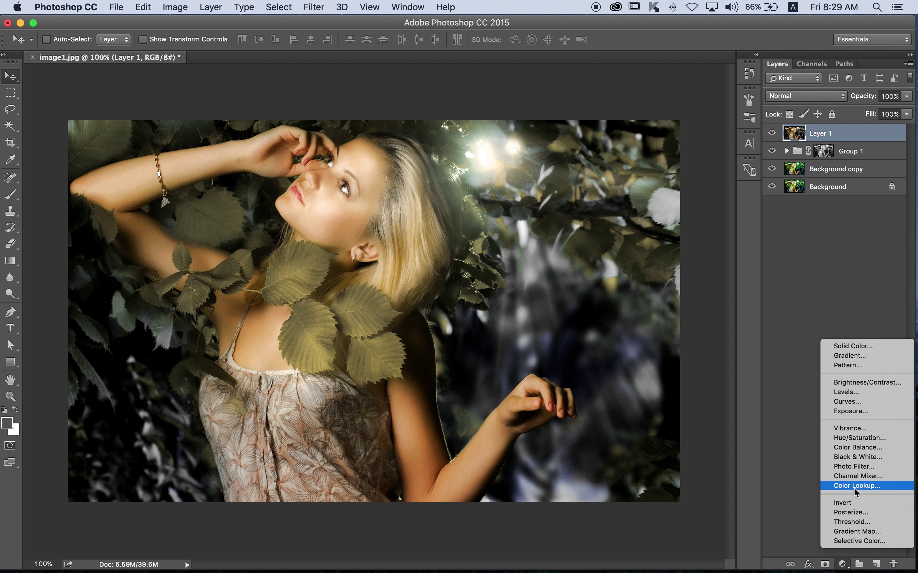
left_click(851, 484)
left_click(615, 192)
left_click(615, 421)
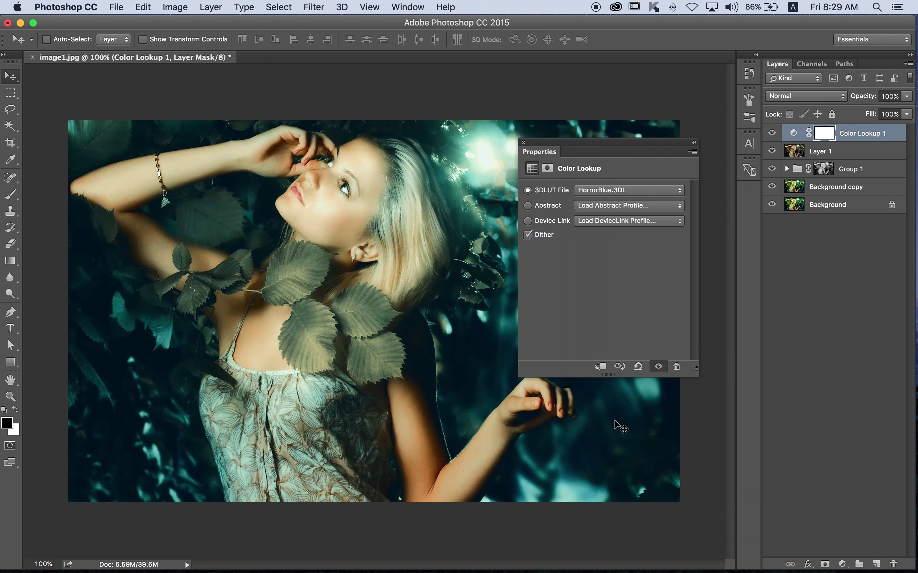
left_click(524, 143)
left_click(907, 97)
mouse_move(908, 109)
left_mouse_down()
mouse_move(863, 113)
mouse_move(888, 114)
left_mouse_up()
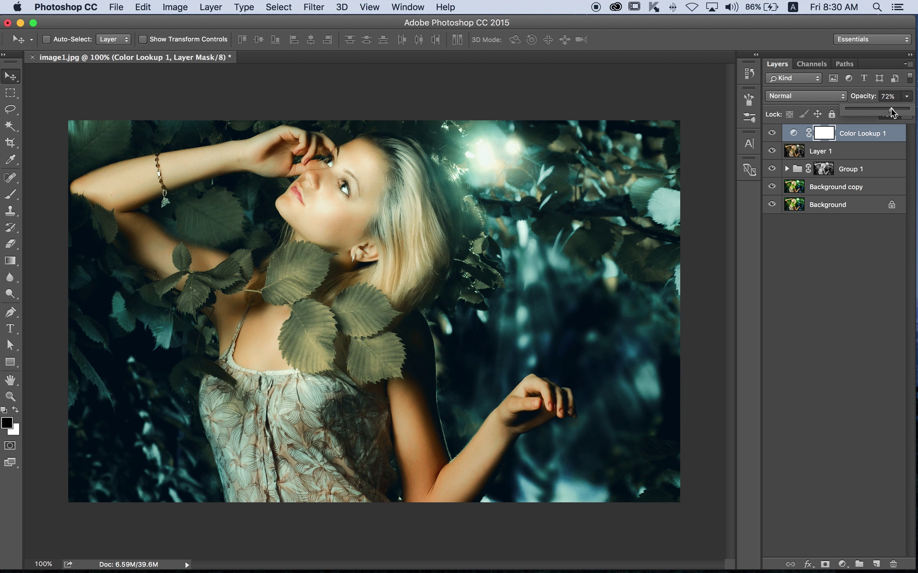
left_click(842, 237)
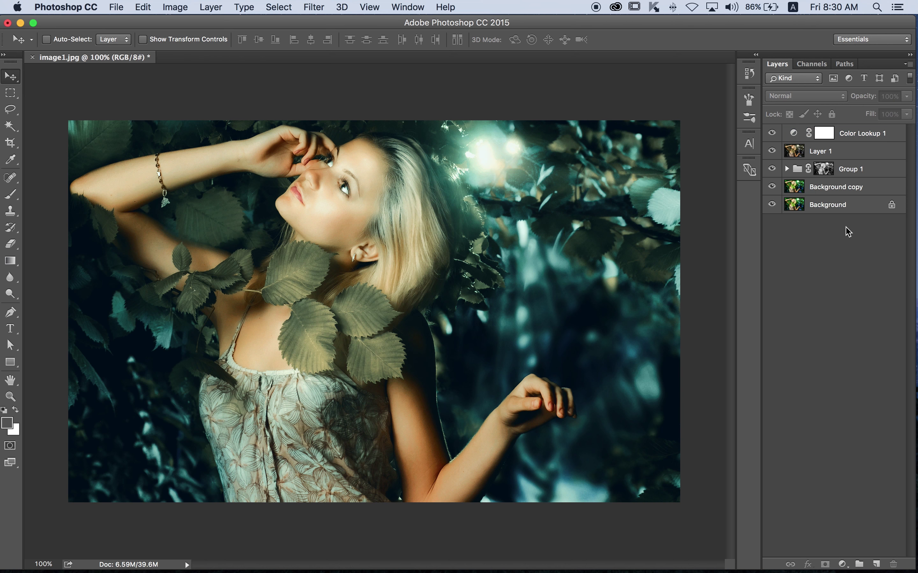
Add a Hue/Saturation layer with a slight hue shift and saturation -8, then a Photo Filter layer
left_click(842, 564)
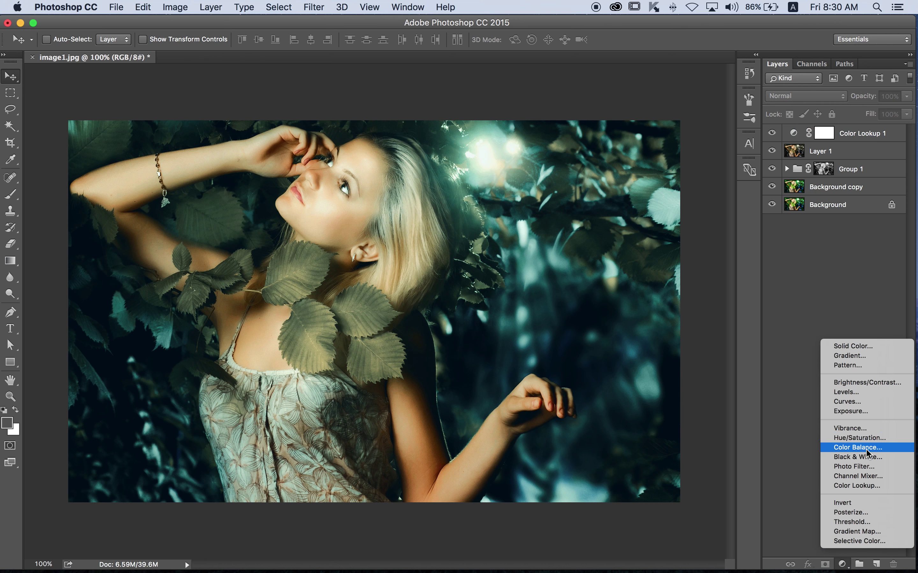
left_click(868, 440)
mouse_move(604, 236)
left_mouse_down()
mouse_move(614, 265)
mouse_move(586, 265)
mouse_move(598, 265)
mouse_move(603, 237)
left_mouse_up()
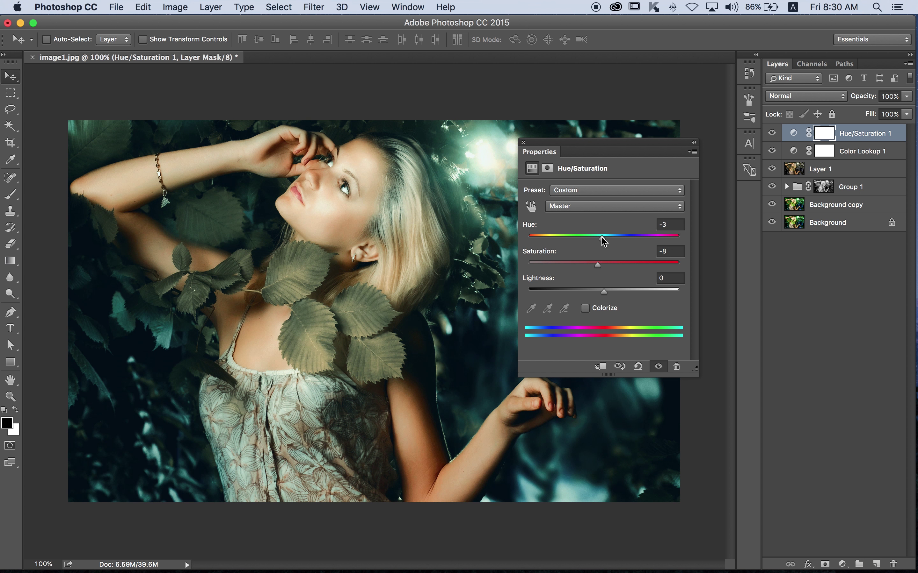
left_click_drag(602, 241, 605, 242)
left_click(563, 112)
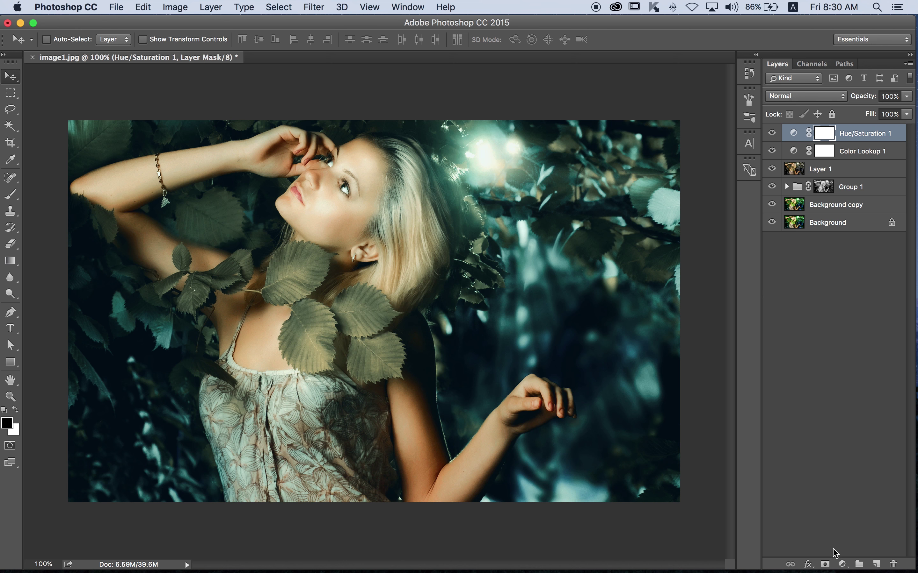
left_click(842, 564)
left_click(853, 465)
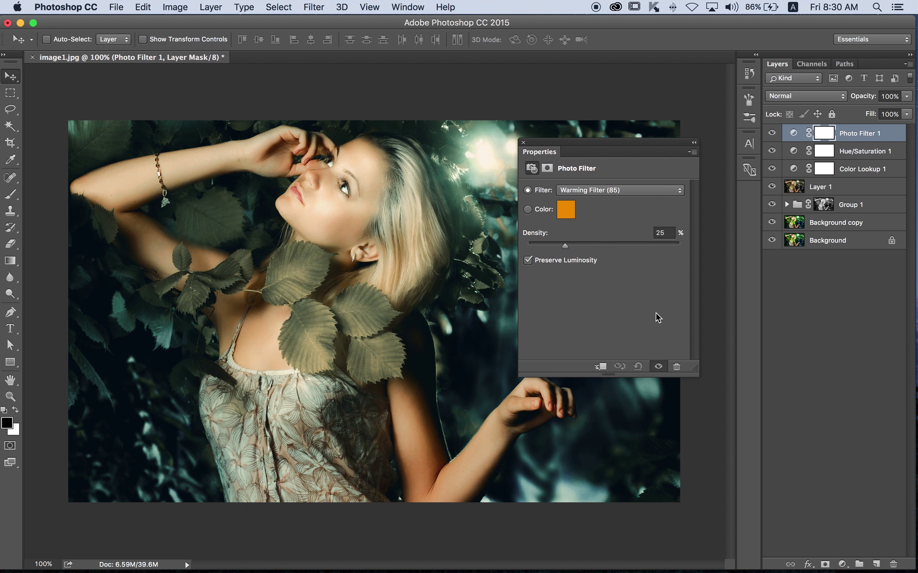
Give the Photo Filter a custom bright yellow colour at 32% density
left_click(564, 211)
left_click_drag(683, 490, 682, 481)
left_click_drag(614, 349, 641, 332)
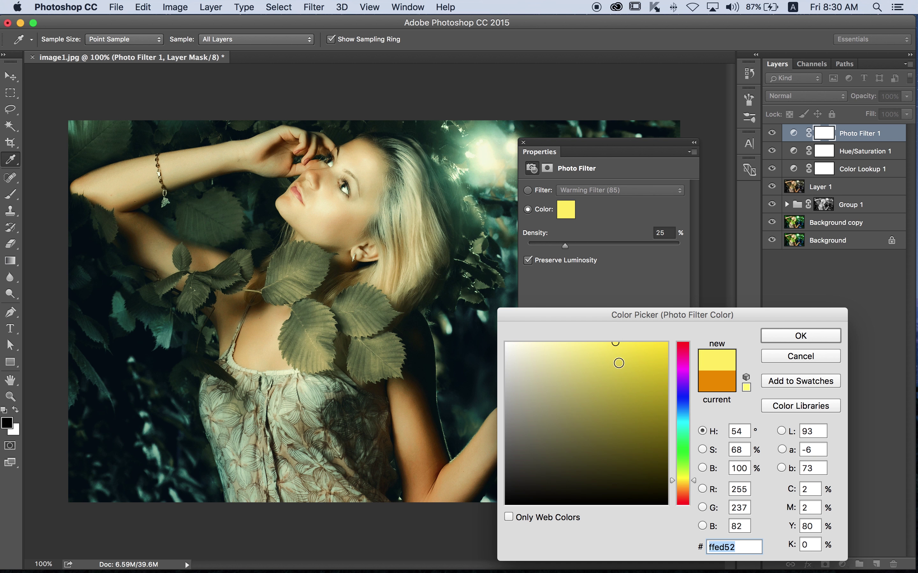
left_click(784, 335)
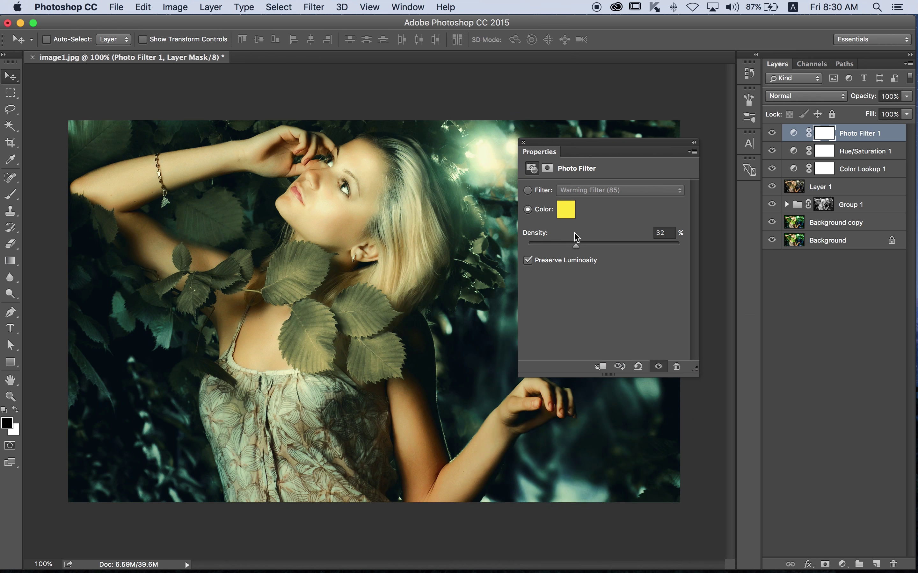
left_click(523, 142)
Paint the filter's mask around the head with a 700px brush at 38% opacity, 30% flow
left_click(10, 194)
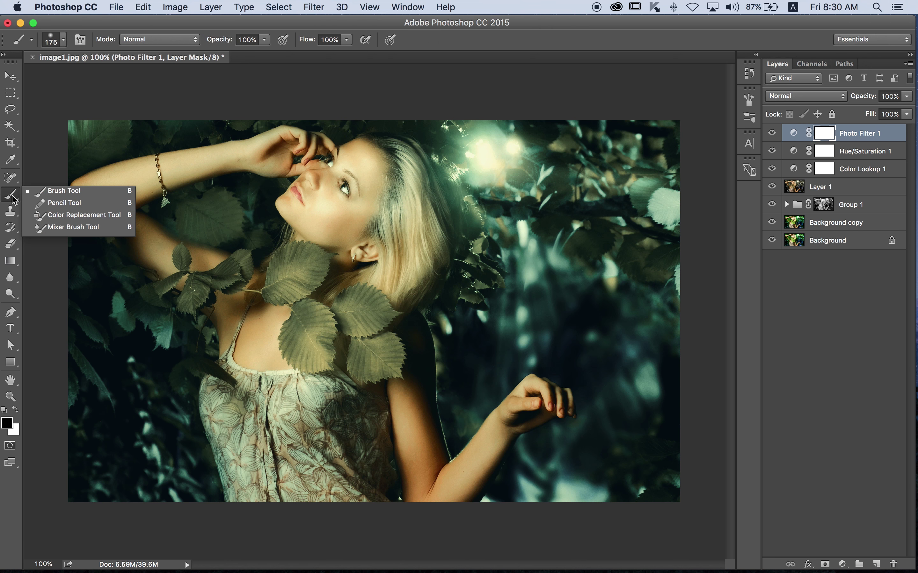
left_click(57, 192)
left_click(264, 40)
left_click_drag(267, 54, 227, 53)
left_click(346, 39)
left_click_drag(350, 53, 304, 53)
key("bracketright")
key("bracketright")
key("bracketright")
mouse_move(528, 265)
left_mouse_down()
mouse_move(560, 285)
mouse_move(502, 348)
left_mouse_up()
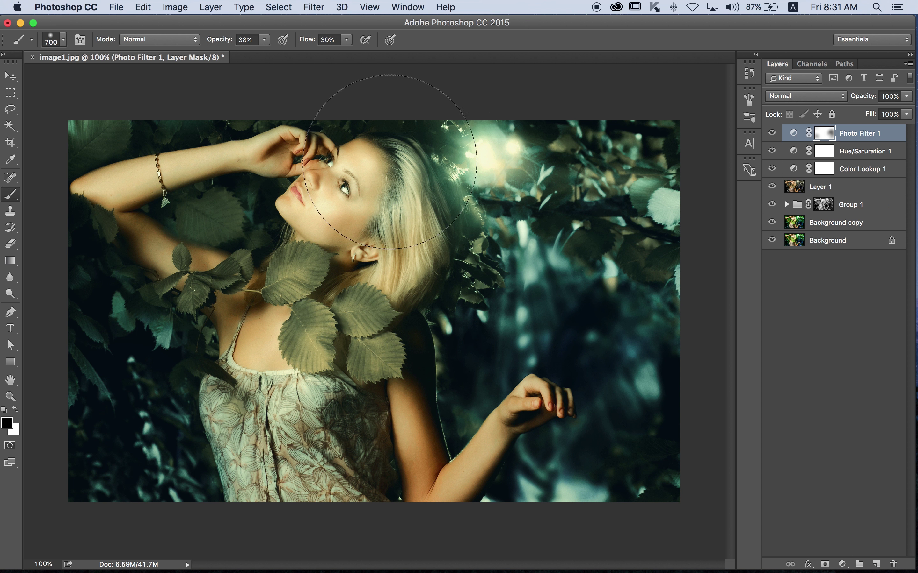
Add a gray Solid Color fill layer blended with Lighten at 27% opacity
key("v")
left_click(843, 564)
left_click(845, 345)
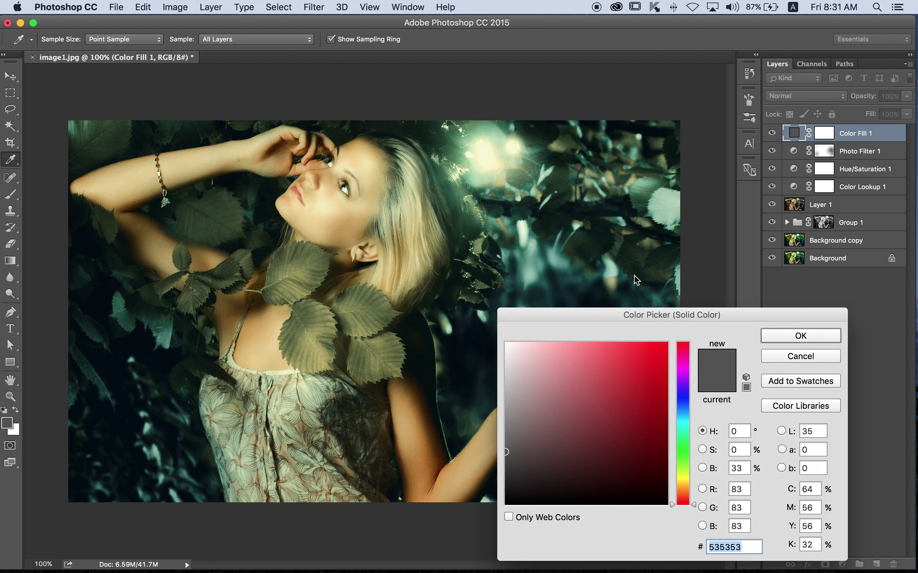
left_click(759, 335)
left_click(805, 96)
left_click(781, 178)
mouse_move(907, 96)
left_mouse_down()
mouse_move(846, 105)
mouse_move(864, 114)
left_mouse_up()
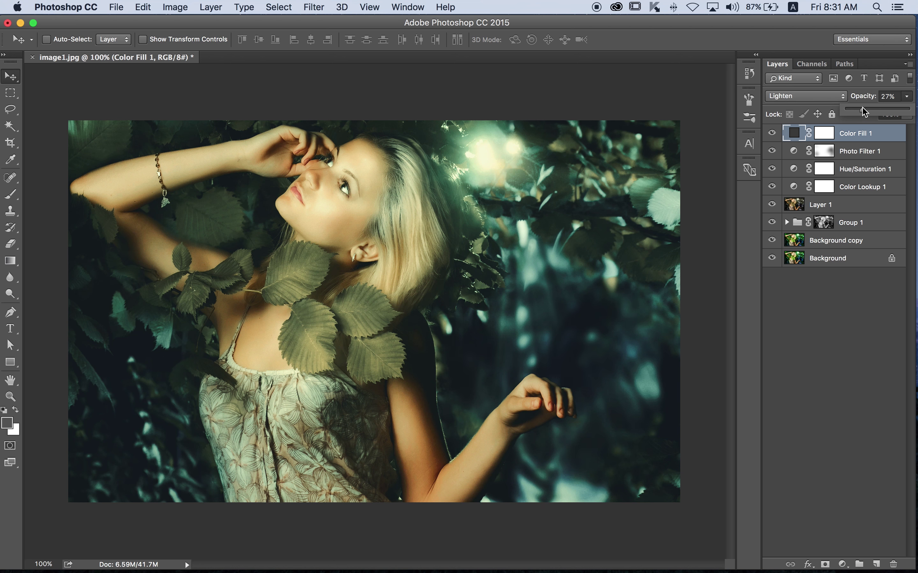
Group all grading layers above Background into Group 2 and compare before and after
left_click(836, 243, "shift")
key("super+g")
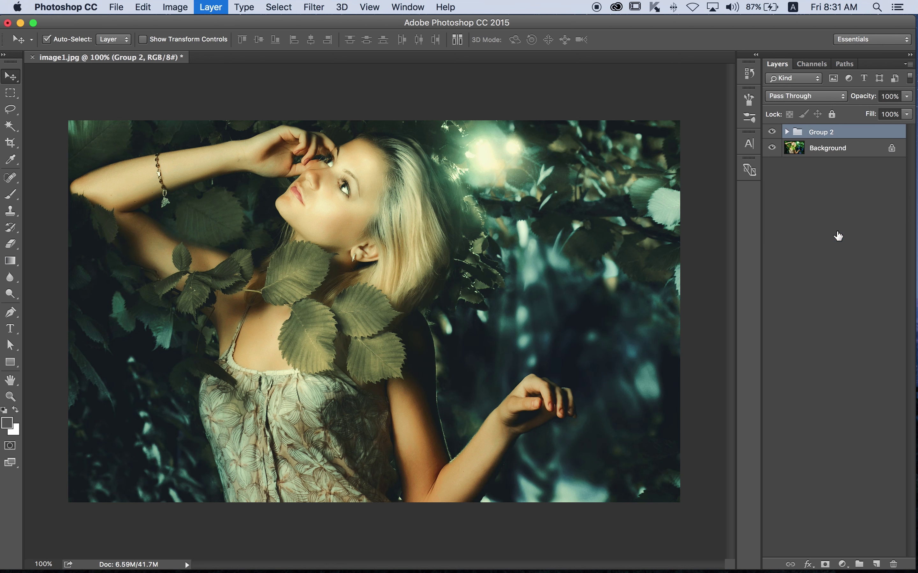
left_click(786, 131)
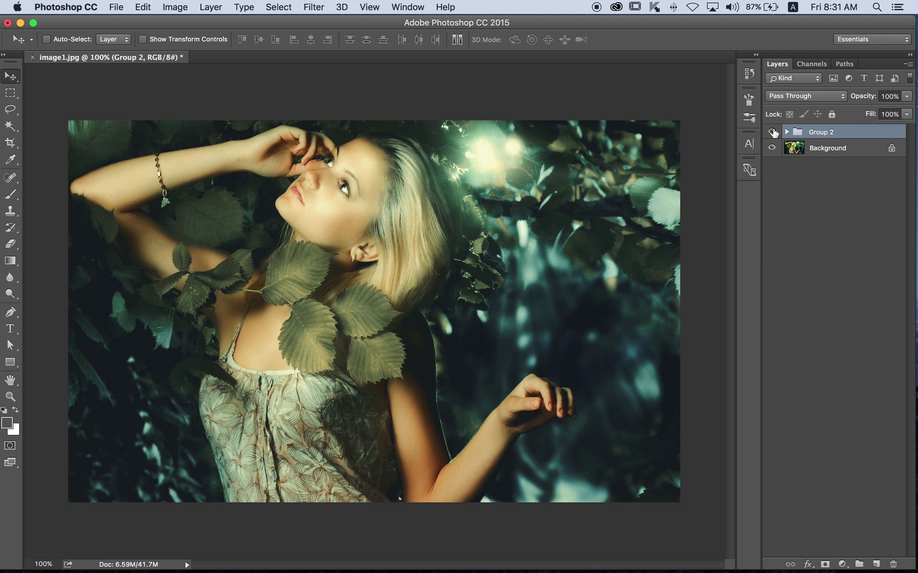
left_click(772, 132)
left_click(772, 131)
left_click(772, 131)
left_click(772, 131)
left_click(842, 564)
Add a Hue/Saturation 2 adjustment above Group 2 and set its hue to -2
left_click(850, 444)
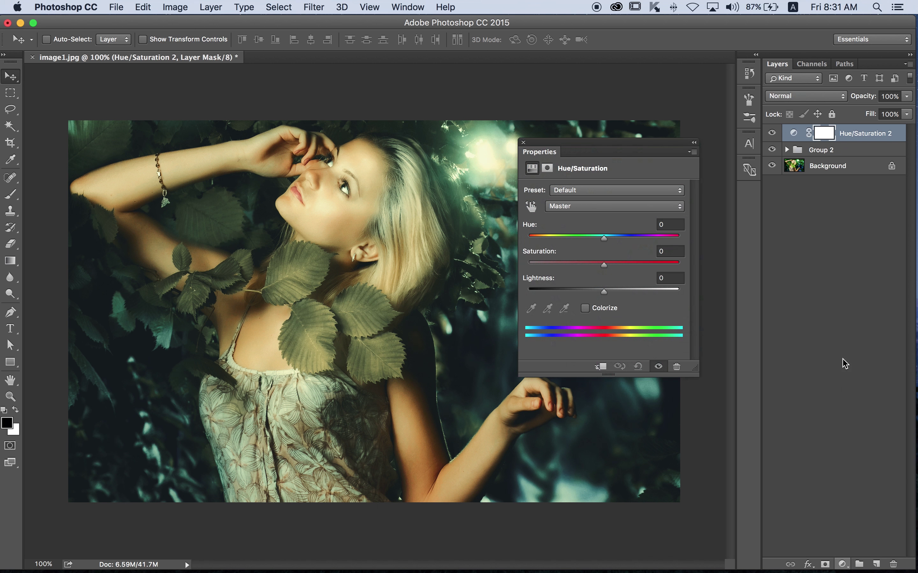
left_click_drag(601, 243, 606, 242)
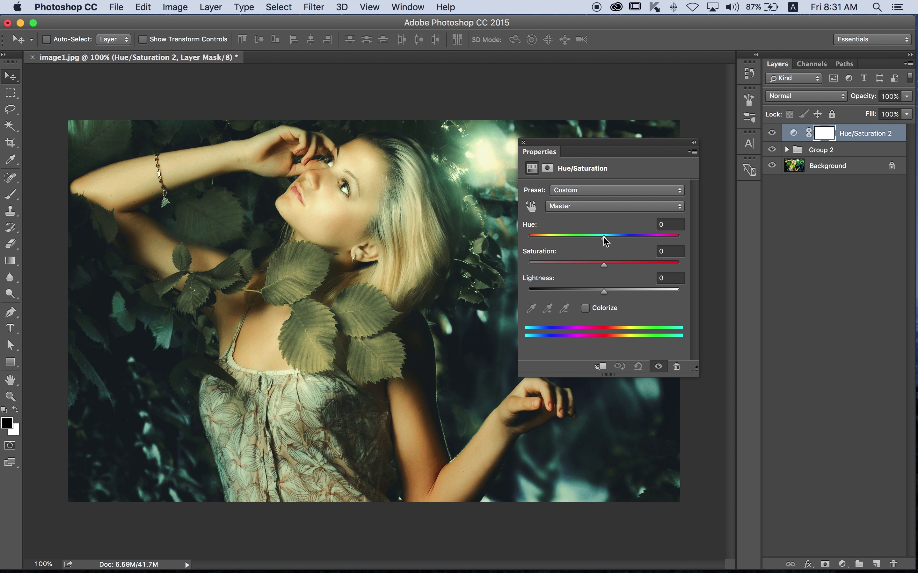
left_click(523, 143)
left_click(772, 133)
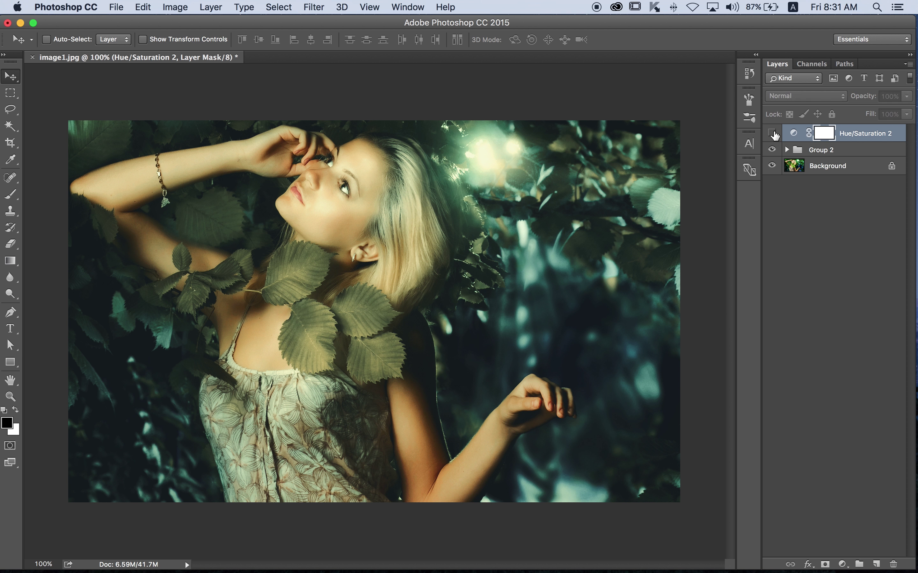
double_click(794, 133)
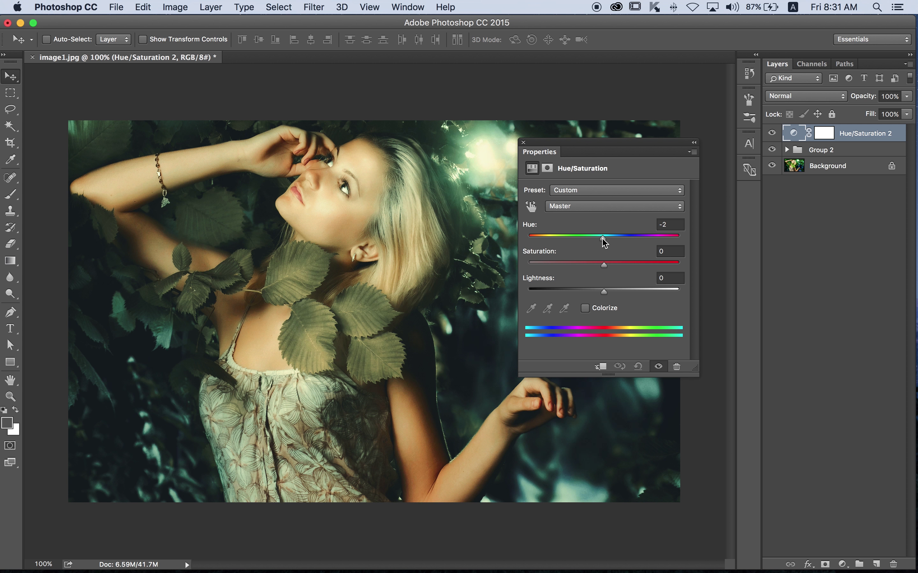
left_click(523, 142)
Toggle Hue/Saturation 2 to compare, then stamp all visible layers into a new Layer 2
left_click(772, 133)
left_click(772, 150)
left_click(830, 345)
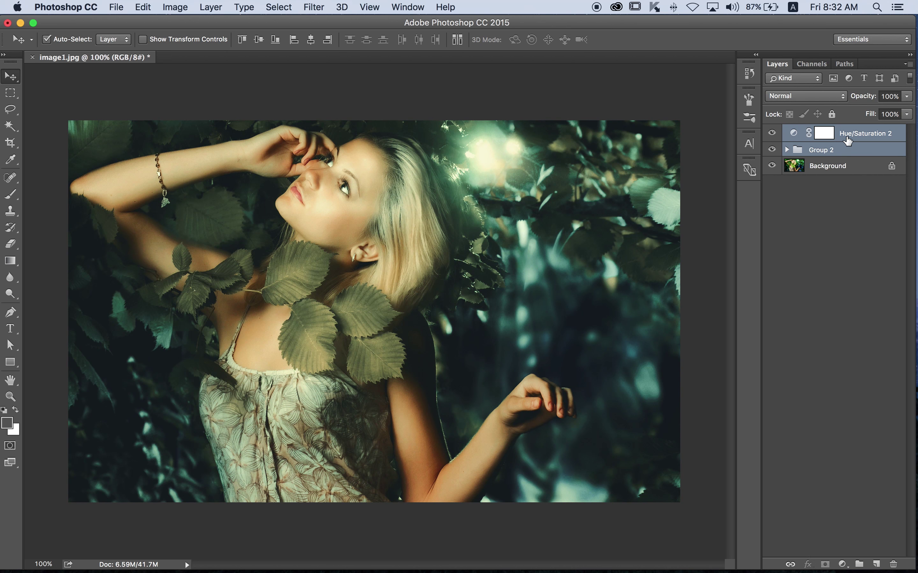
key("super+alt+shift+e")
Apply a Camera Raw post-crop vignette of -18 to Layer 2
left_click(313, 7)
left_click(349, 47)
left_click(791, 151)
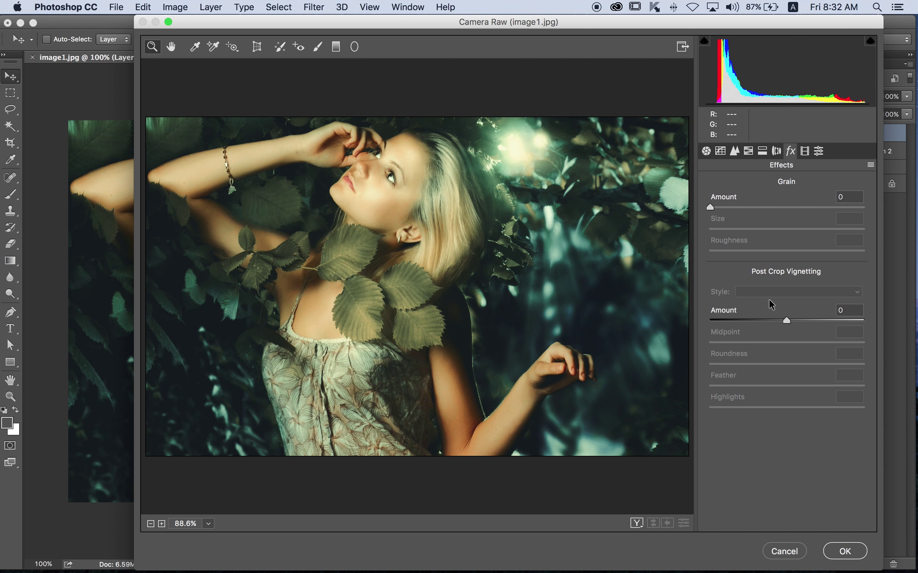
left_click_drag(786, 321, 780, 324)
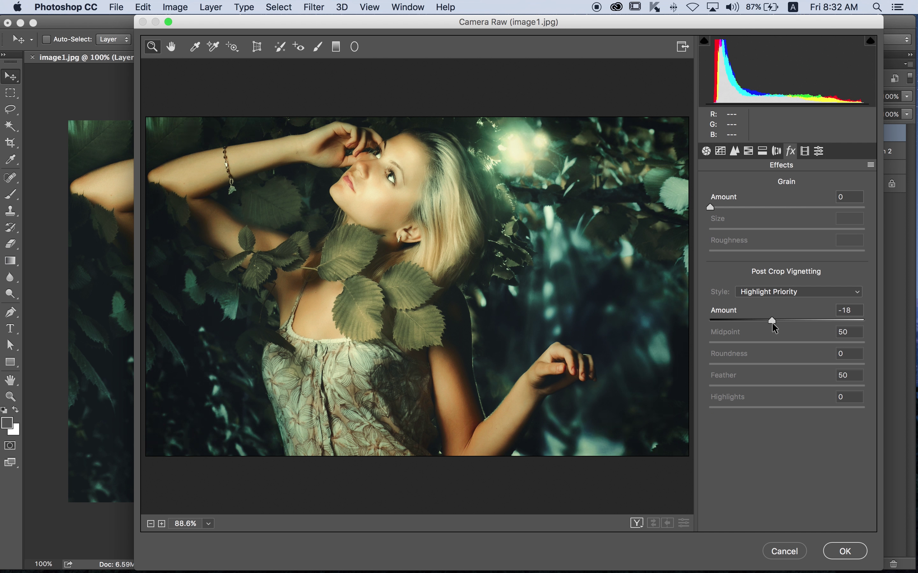
In Calibration, set shadow tint +23, green hue +31, blue hue +26 and blue saturation +31
left_click(804, 151)
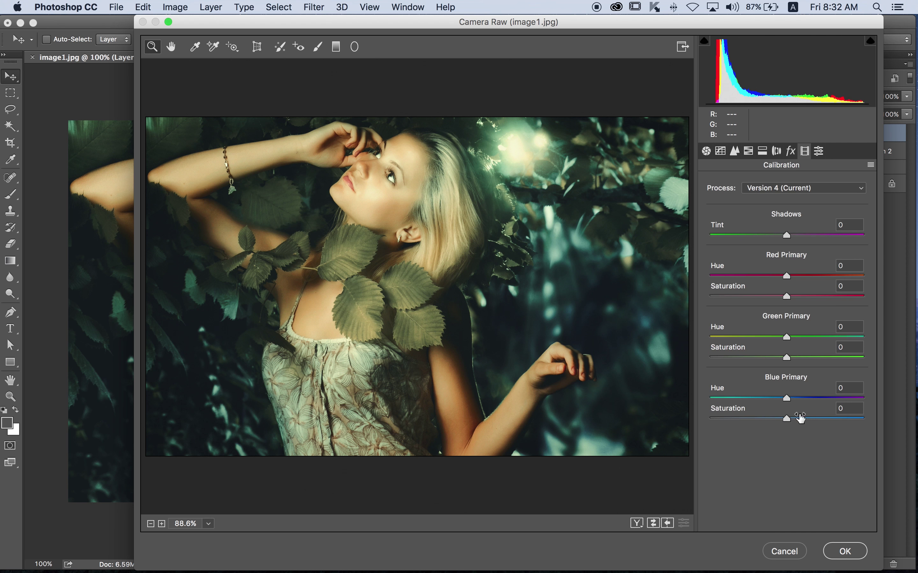
mouse_move(788, 276)
left_mouse_down()
mouse_move(772, 277)
mouse_move(786, 295)
left_mouse_up()
left_click_drag(787, 398, 809, 398)
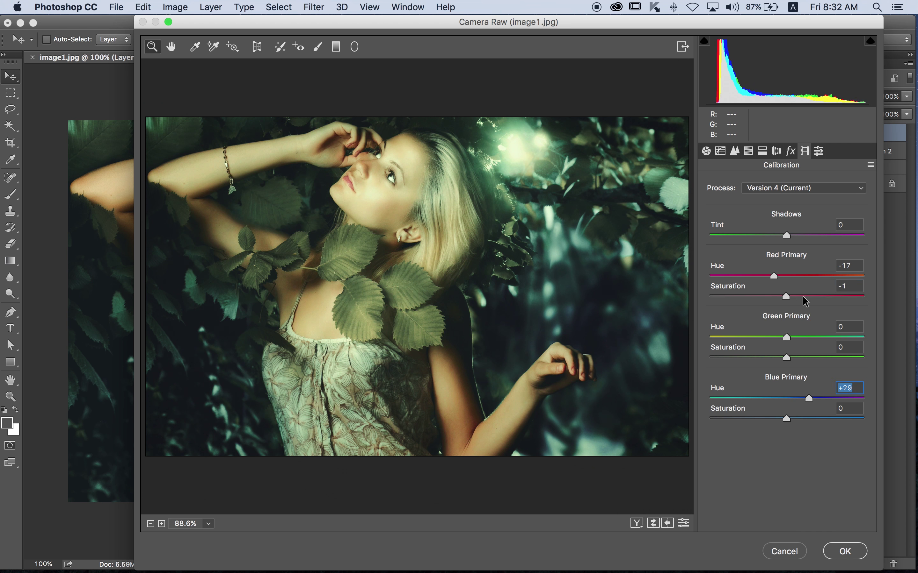
mouse_move(788, 276)
left_mouse_down()
mouse_move(772, 277)
mouse_move(786, 297)
left_mouse_up()
left_click_drag(787, 418, 810, 418)
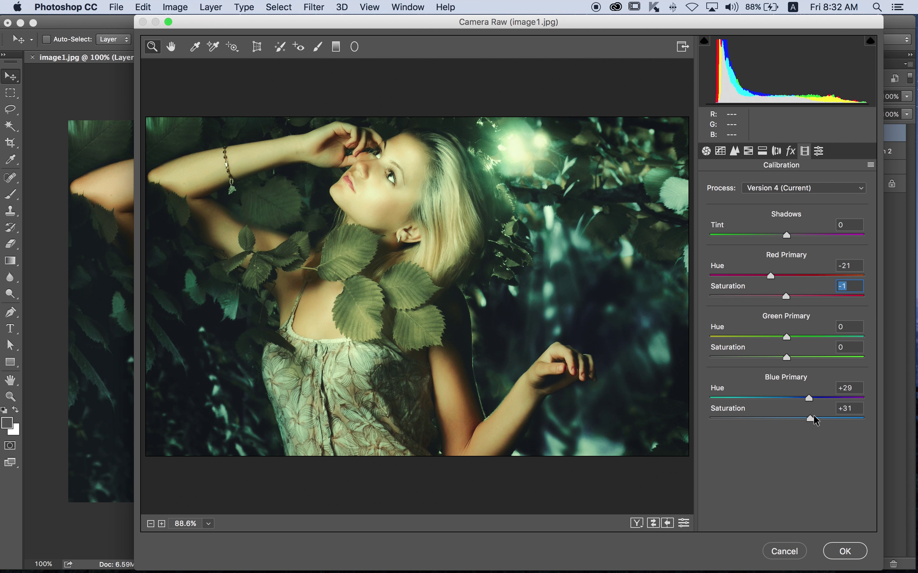
left_click_drag(787, 337, 810, 337)
left_click_drag(770, 276, 778, 277)
mouse_move(786, 235)
left_mouse_down()
mouse_move(709, 235)
mouse_move(803, 234)
left_mouse_up()
left_click_drag(809, 398, 806, 398)
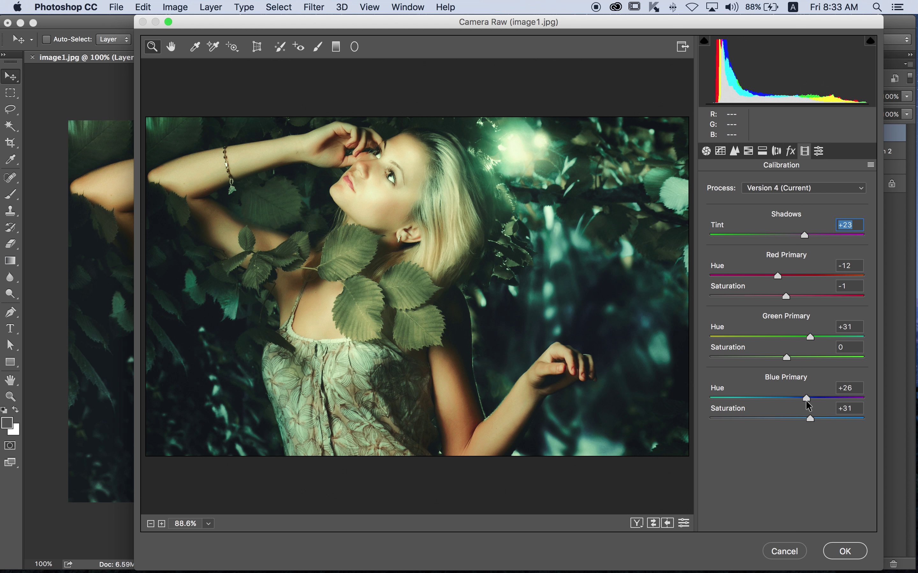
left_click_drag(777, 276, 787, 281)
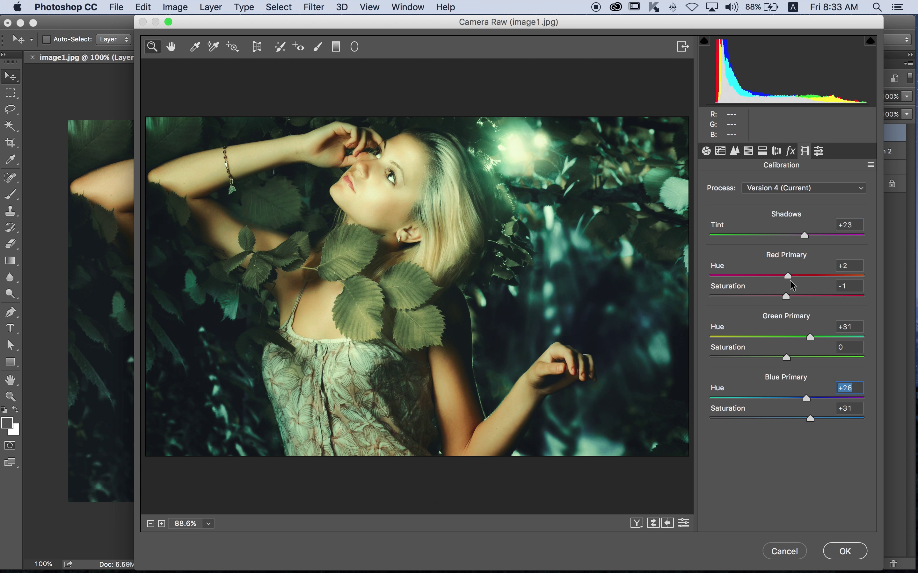
left_click(748, 151)
Set HSL saturation Reds +23, Oranges +14, hue Oranges +13, Greens +7, and apply Camera Raw
left_click(747, 181)
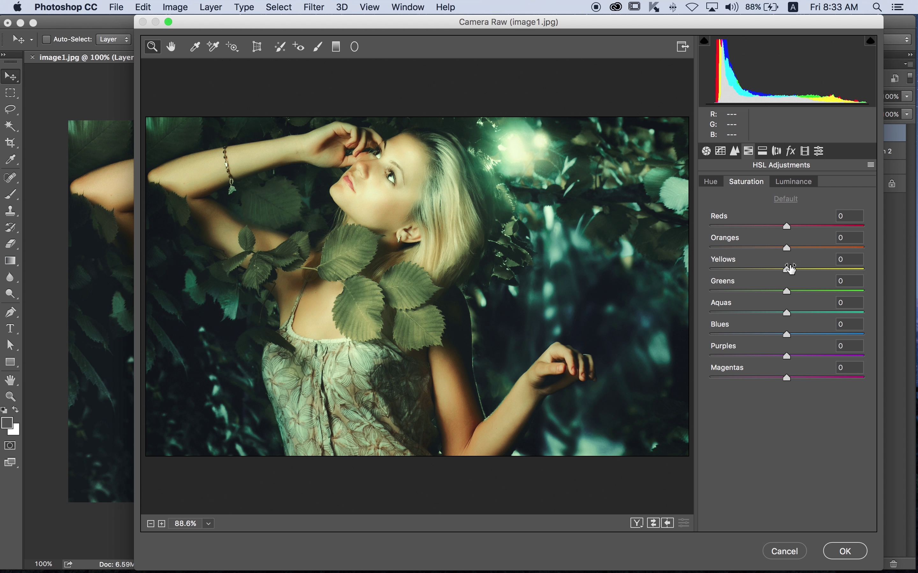
left_click_drag(797, 246, 808, 225)
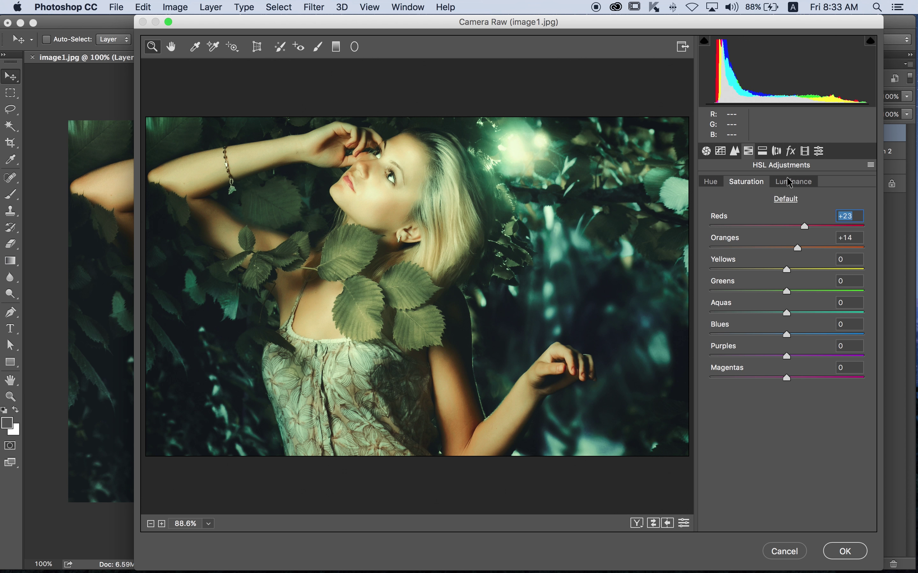
left_click(709, 182)
mouse_move(807, 246)
left_mouse_down()
mouse_move(781, 248)
mouse_move(800, 245)
mouse_move(783, 246)
mouse_move(799, 254)
left_mouse_up()
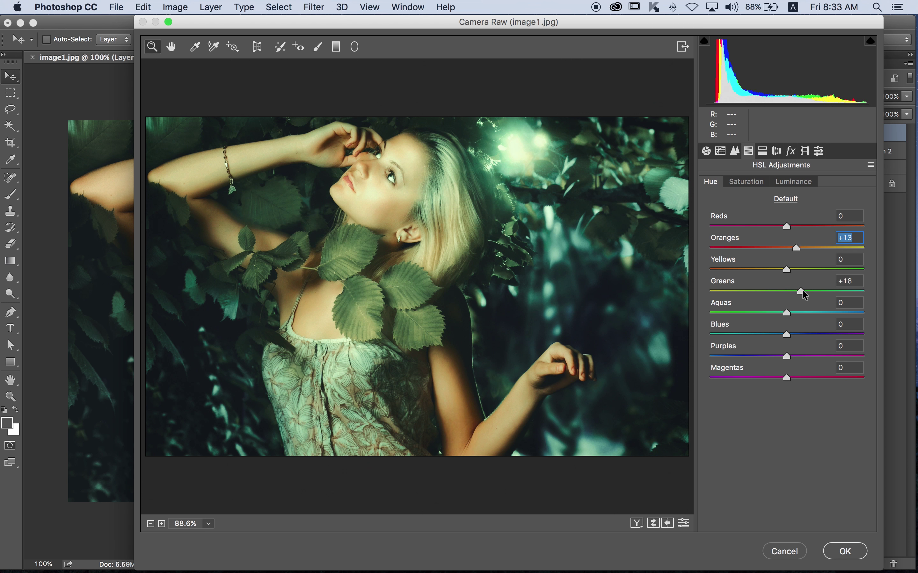
mouse_move(803, 292)
left_mouse_down()
mouse_move(830, 293)
mouse_move(783, 303)
mouse_move(794, 303)
left_mouse_up()
key("Return")
Lower Layer 2 to 44% opacity, group the grading layers as Group 3, and merge a duplicate
left_click(772, 133)
left_click(907, 96)
mouse_move(909, 110)
left_mouse_down()
mouse_move(867, 113)
mouse_move(875, 114)
left_mouse_up()
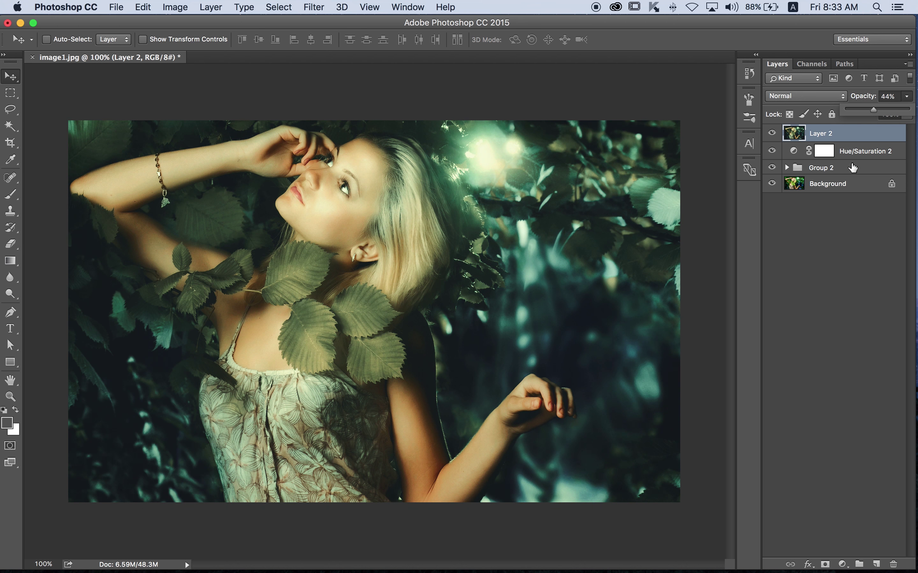
left_click(845, 167, "shift")
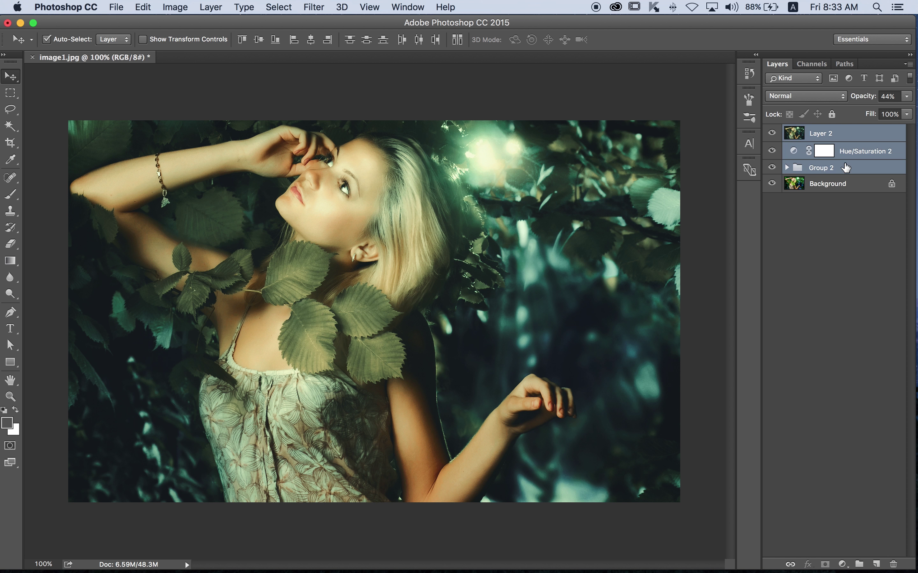
key("super+g")
key("super+j")
key("super+e")
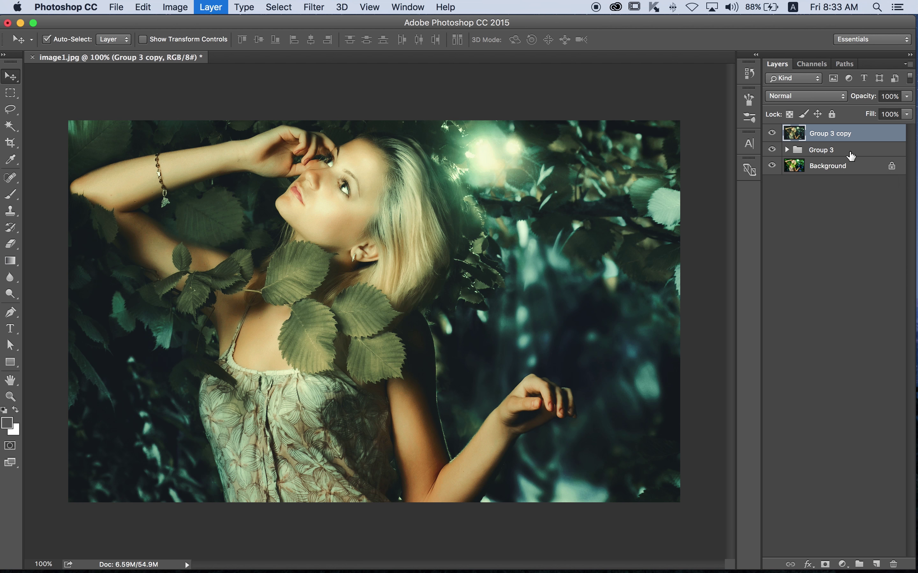
key("super+j")
Add 3% uniform noise to the duplicate, merge it down, and duplicate the result
left_click(313, 6)
mouse_move(322, 195)
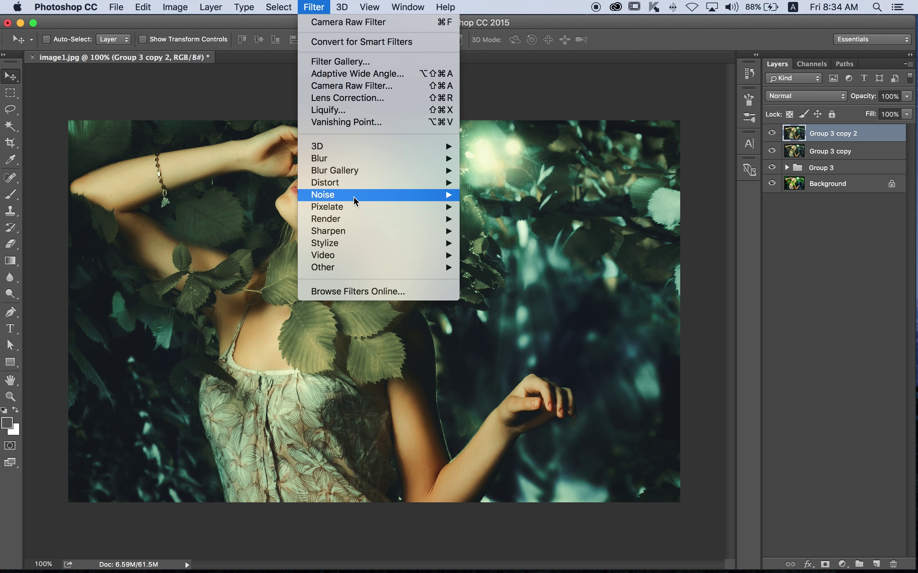
left_click(487, 195)
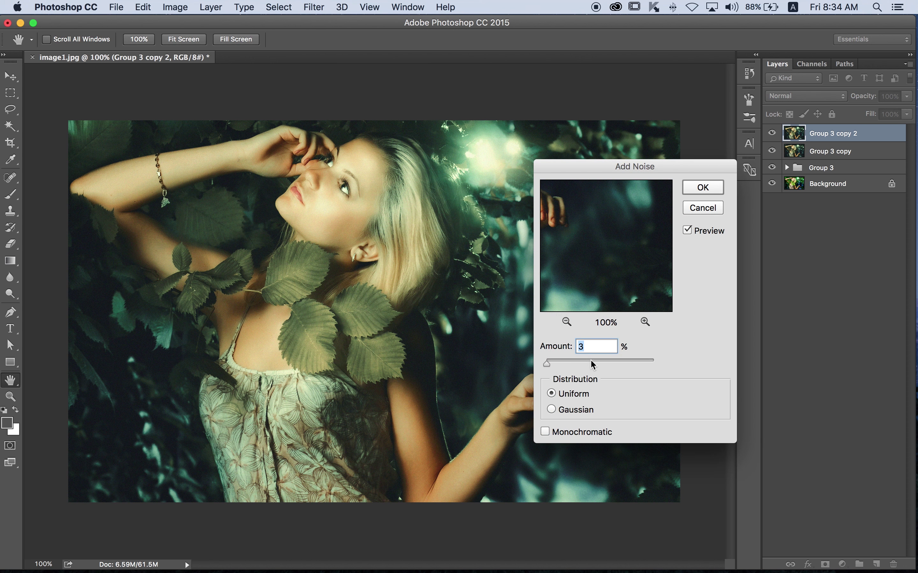
left_click(702, 188)
left_click(823, 154, "shift")
key("super+e")
key("super+j")
left_click(313, 6)
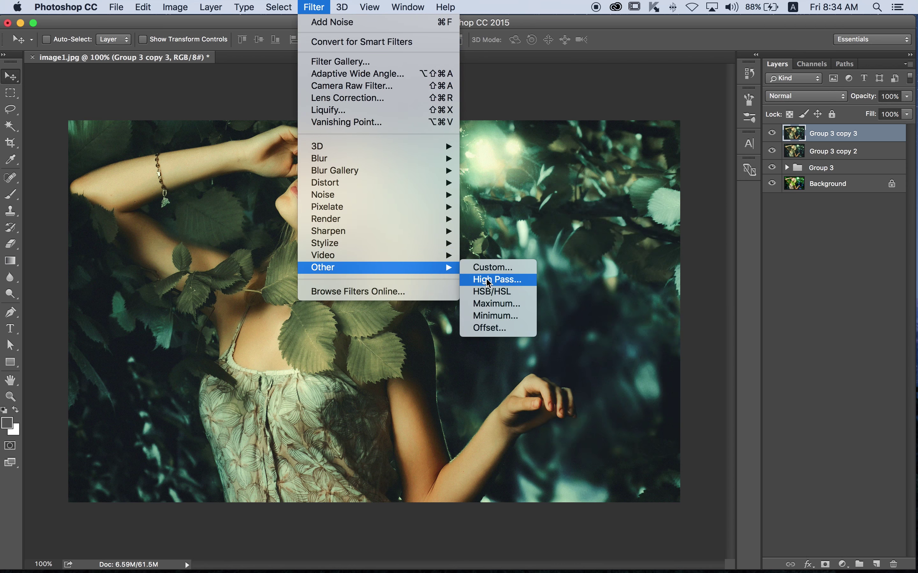
Apply a High Pass filter in Overlay blend mode and inspect the sharpening at 500%
mouse_move(322, 267)
left_click(488, 280)
left_click(529, 193)
left_click(804, 96)
left_click(788, 235)
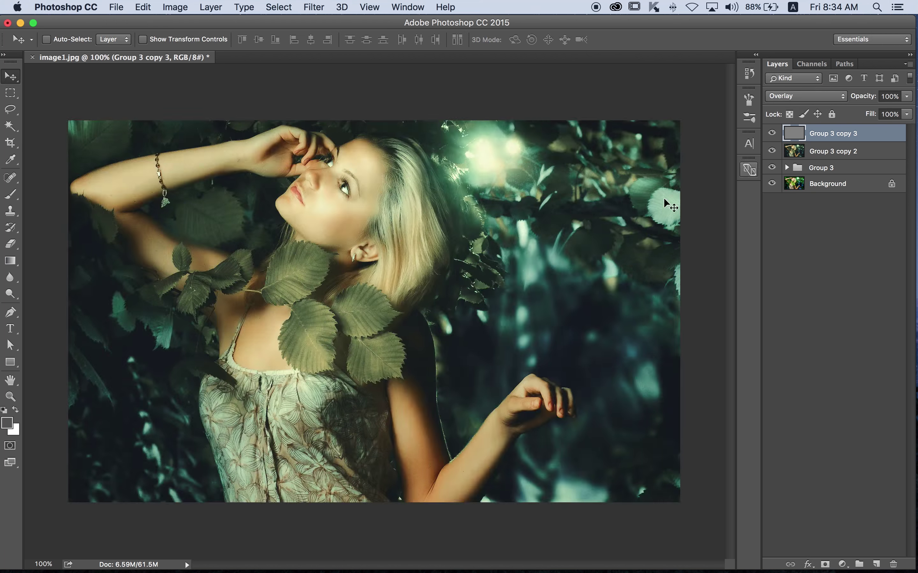
key("super+plus")
key("super+plus")
key("super+plus")
left_click_drag(446, 229, 478, 390)
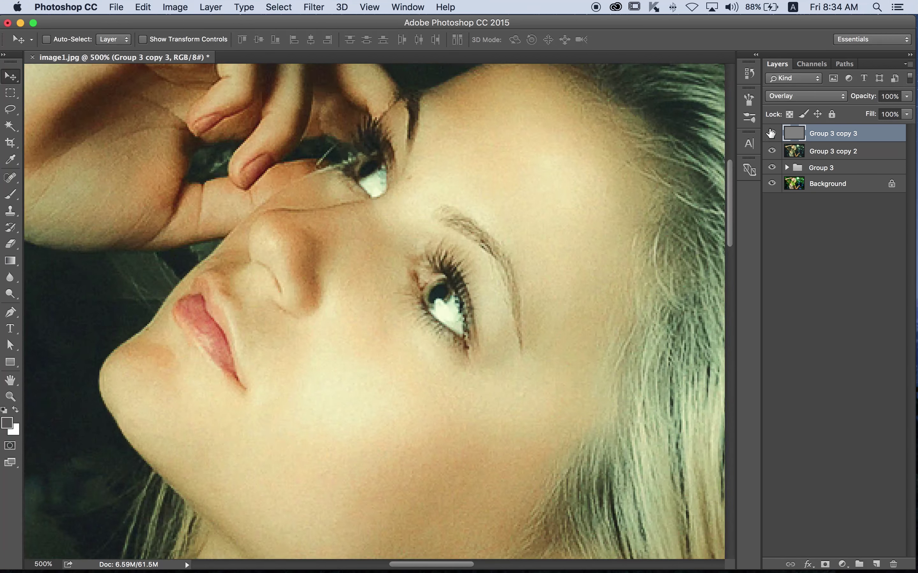
Merge the sharpening and noise layers, zoom back to 100%, and group everything into Group 4
left_click(818, 151, "shift")
key("super+e")
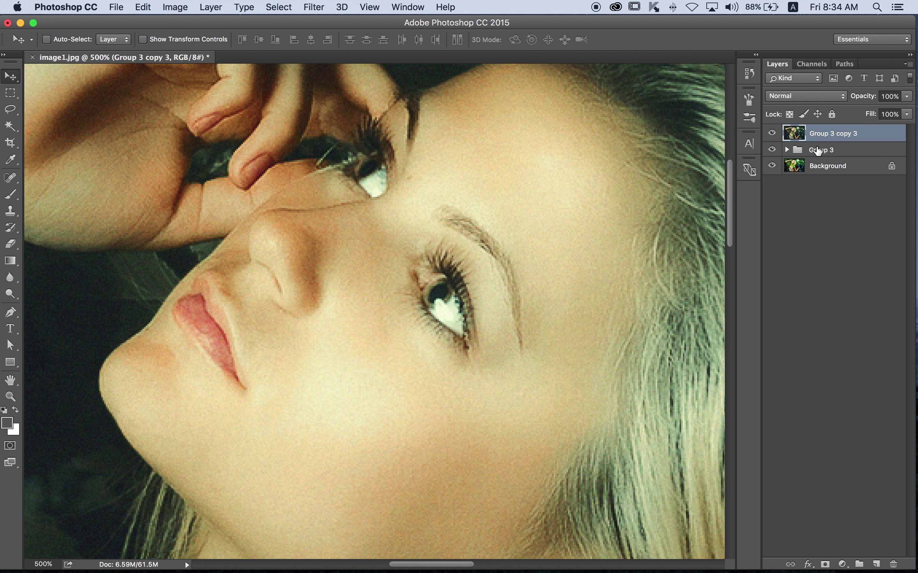
key("super+1")
left_click(817, 151)
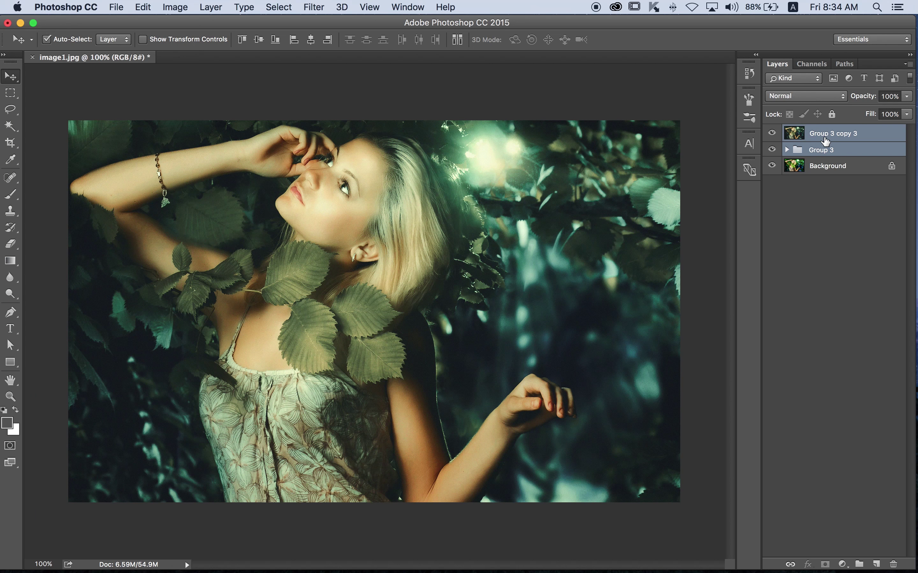
key("super+g")
Toggle Group 4 off and on to compare the teal grade with the original, ending visible
left_click(774, 132)
left_click(775, 133)
left_click(772, 132)
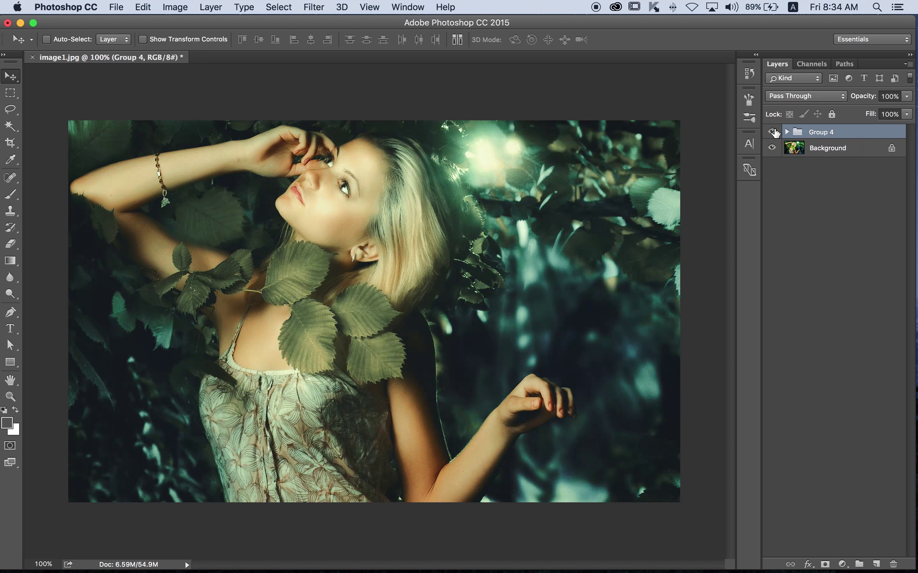
left_click(772, 132)
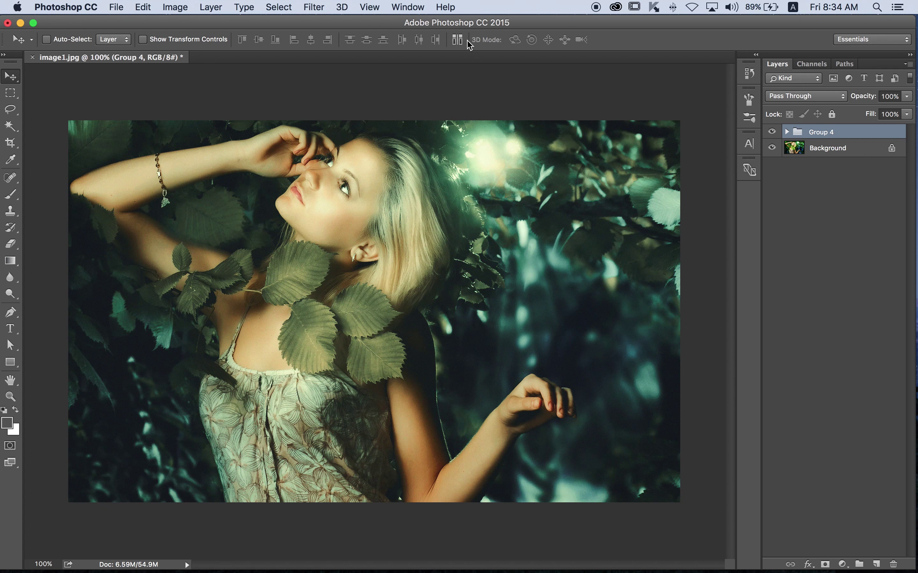